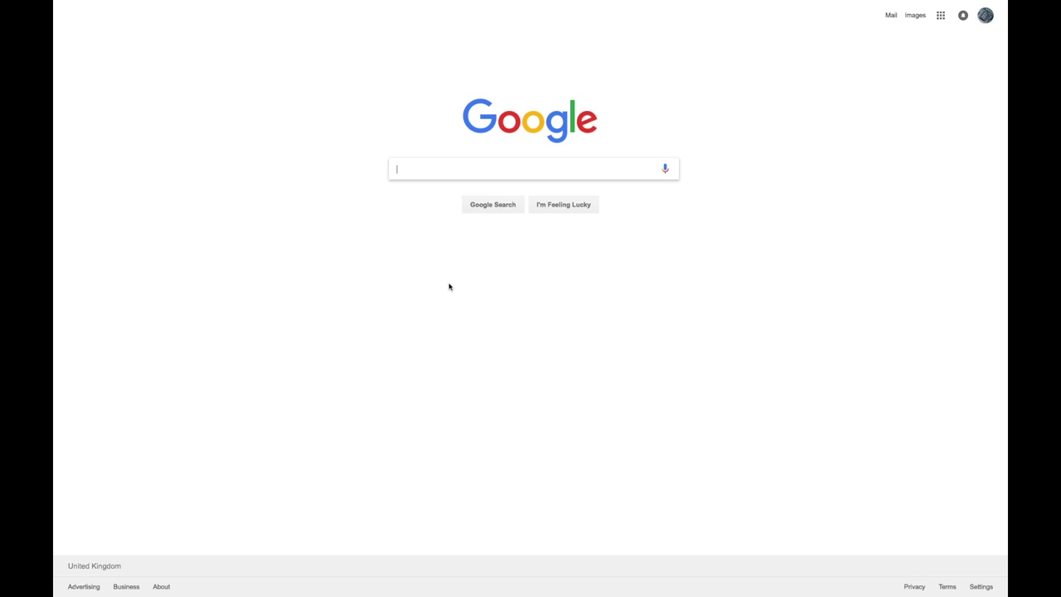
# - Search Google for 'animatron studio'
pyautogui.write('animatron ')
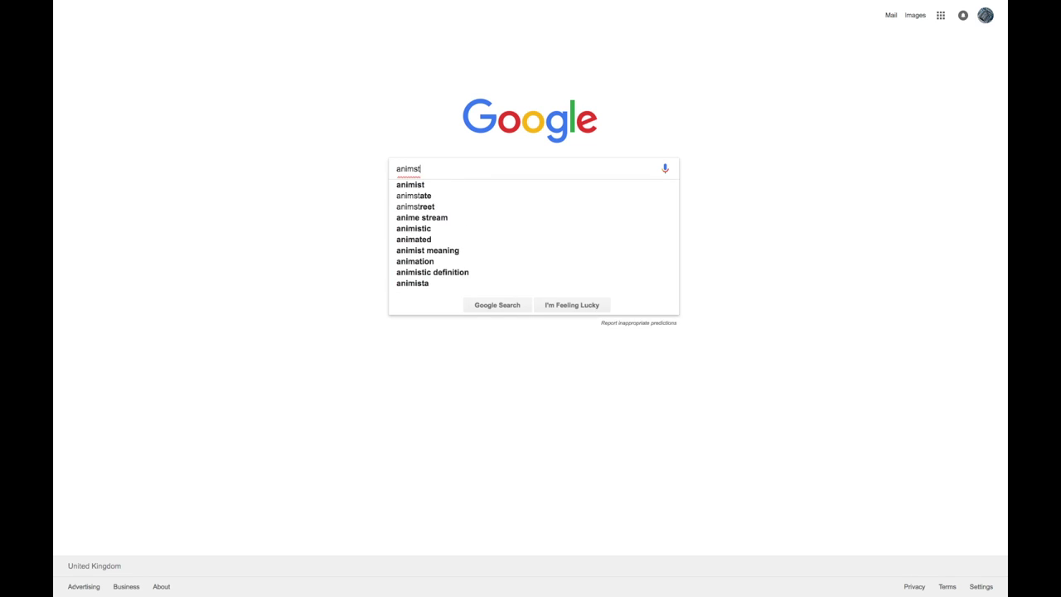
pyautogui.write('studio')
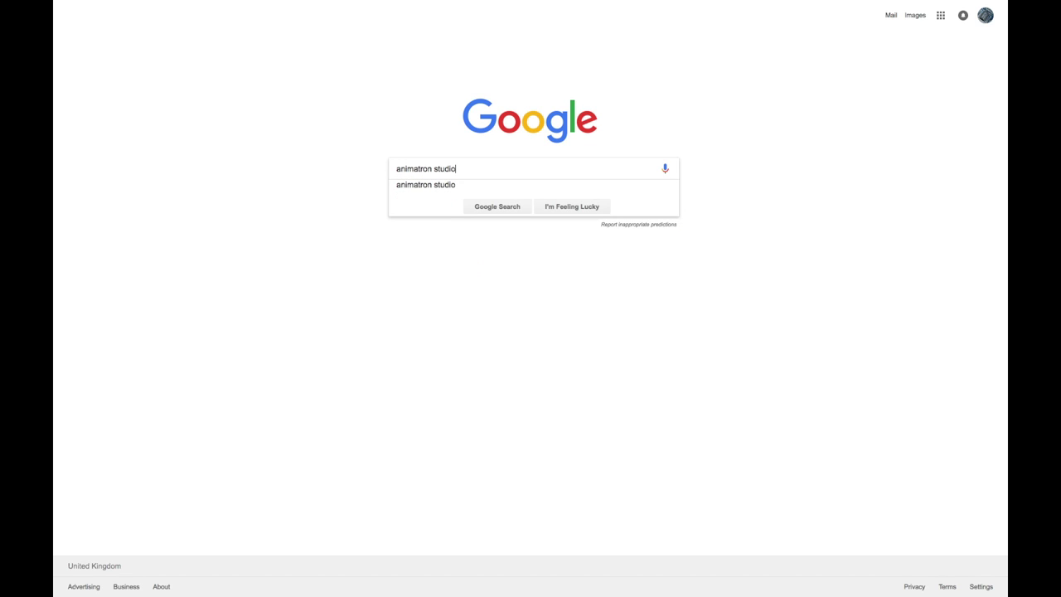
pyautogui.press('Return')
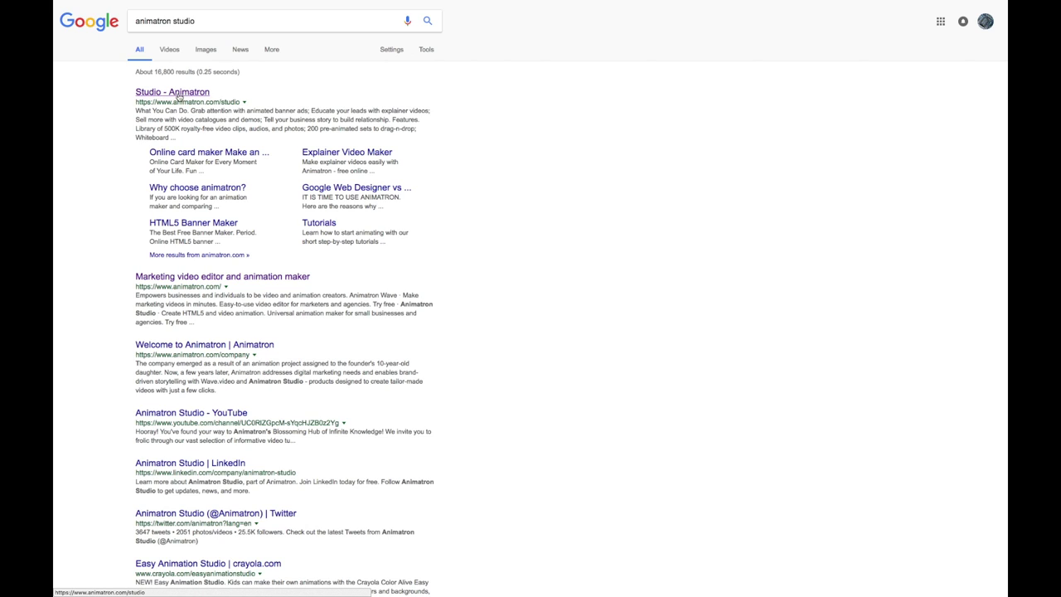
# - Go to the Studio - Animatron site and sign in with a Google account
pyautogui.click(178, 96)
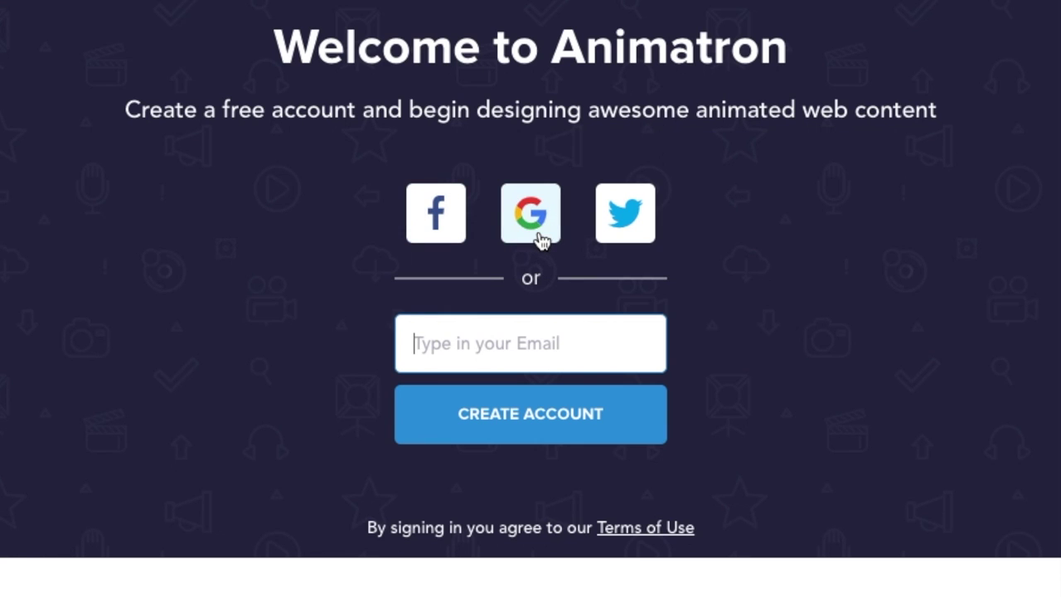
pyautogui.click(539, 239)
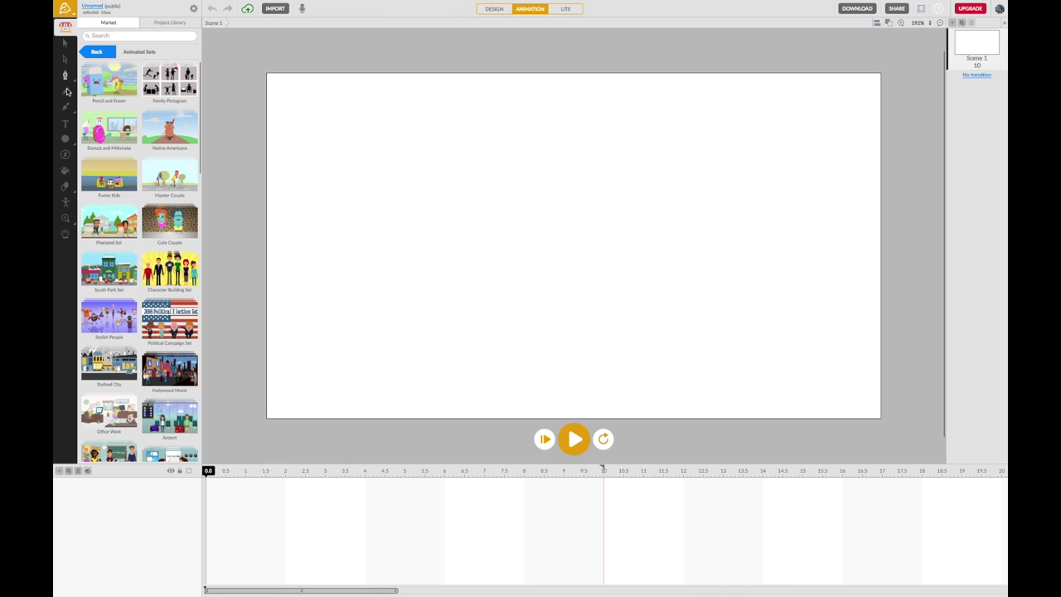
# - Try the Brush and Ellipse tools, then bring up the basic shape flyout
pyautogui.click(66, 93)
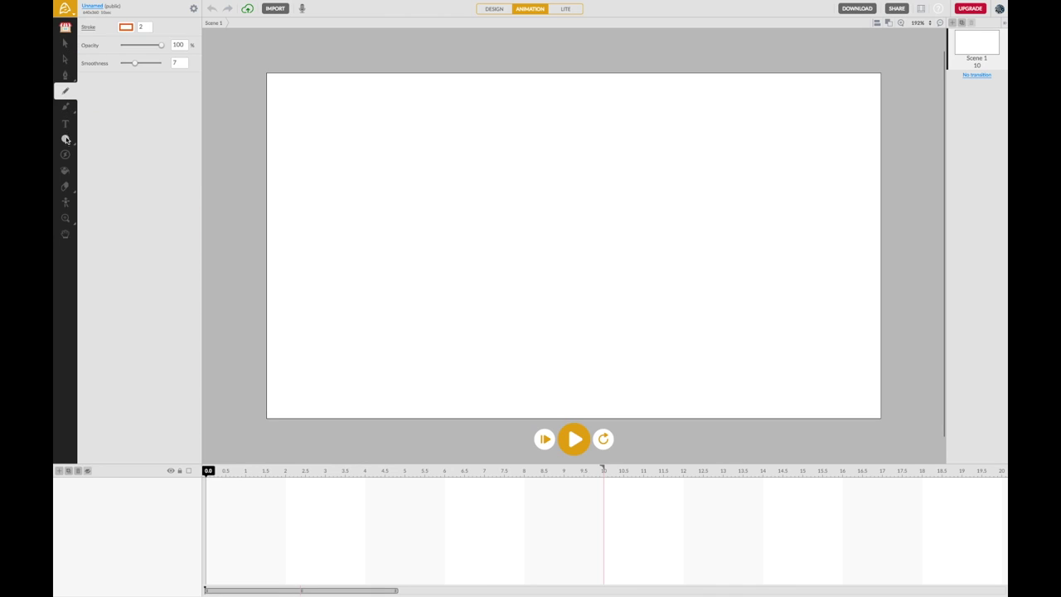
pyautogui.click(66, 141)
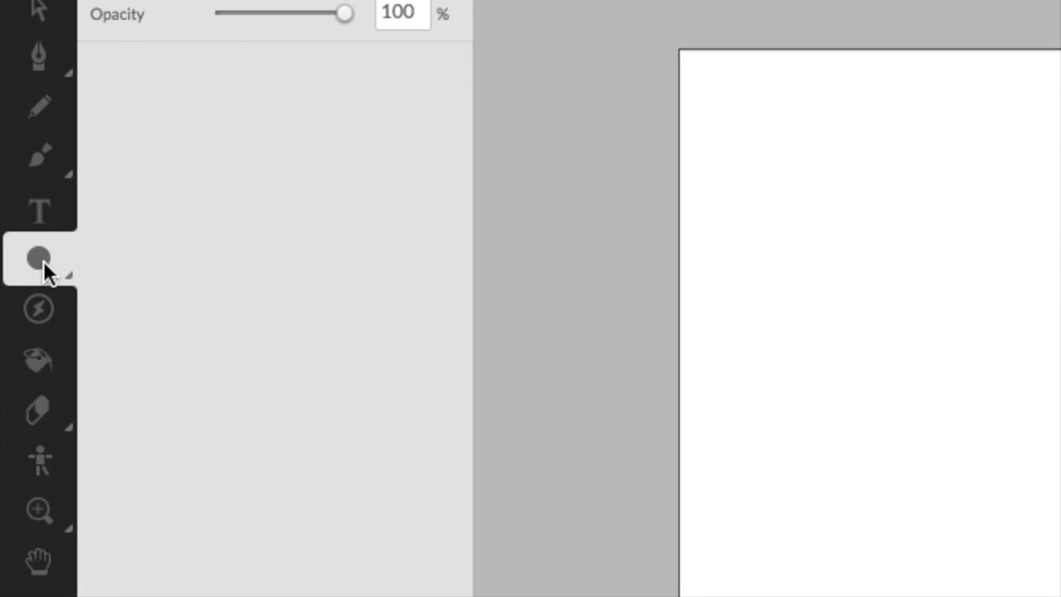
pyautogui.moveTo(43, 260); pyautogui.dragTo(101, 258)
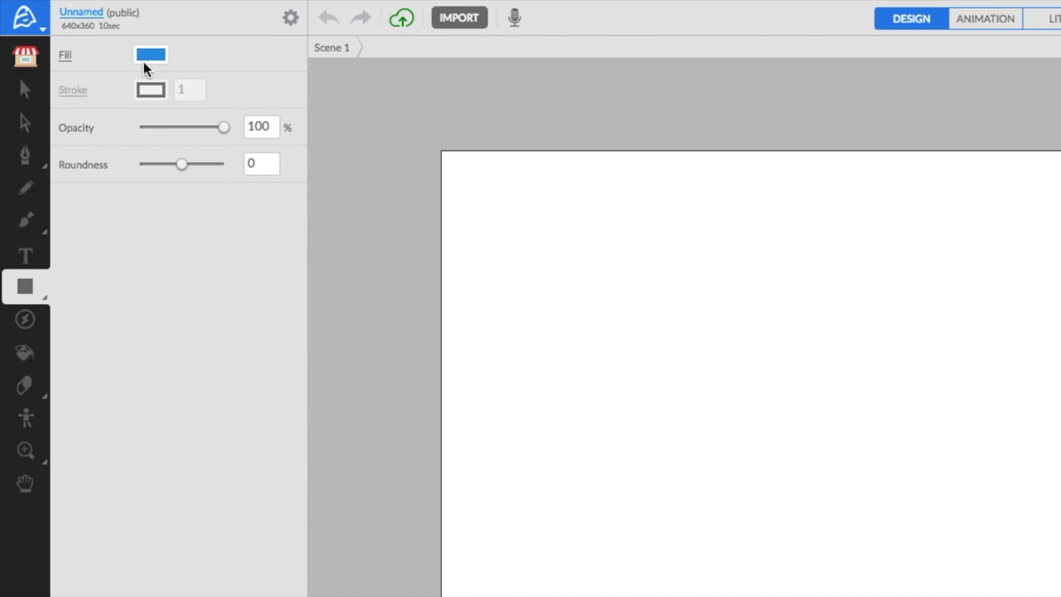
# - Set a light brown fill and draw a roughly 98×83 rectangle near the canvas centre
pyautogui.click(154, 56)
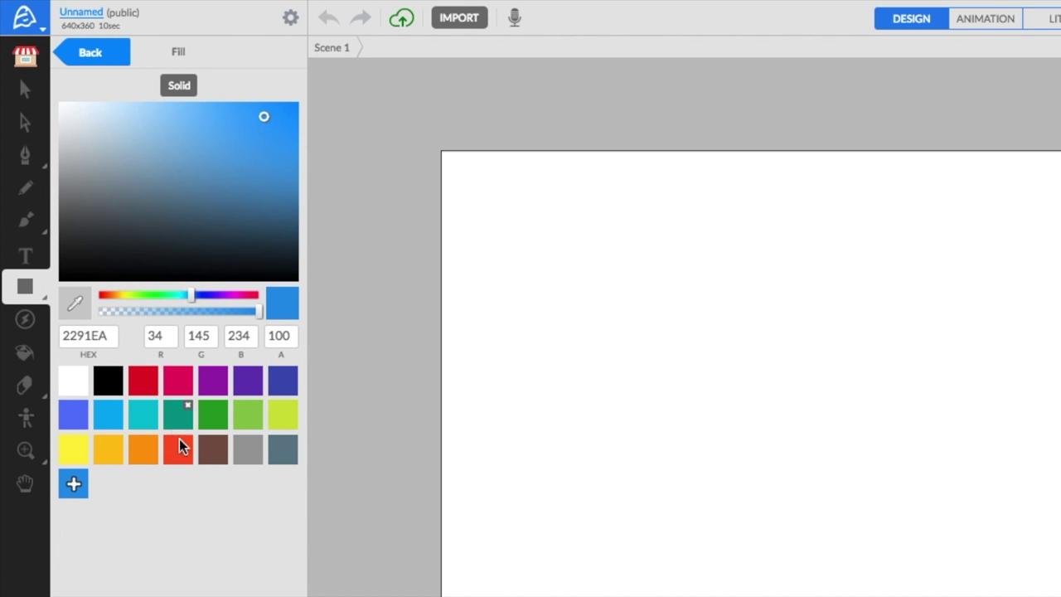
pyautogui.click(209, 451)
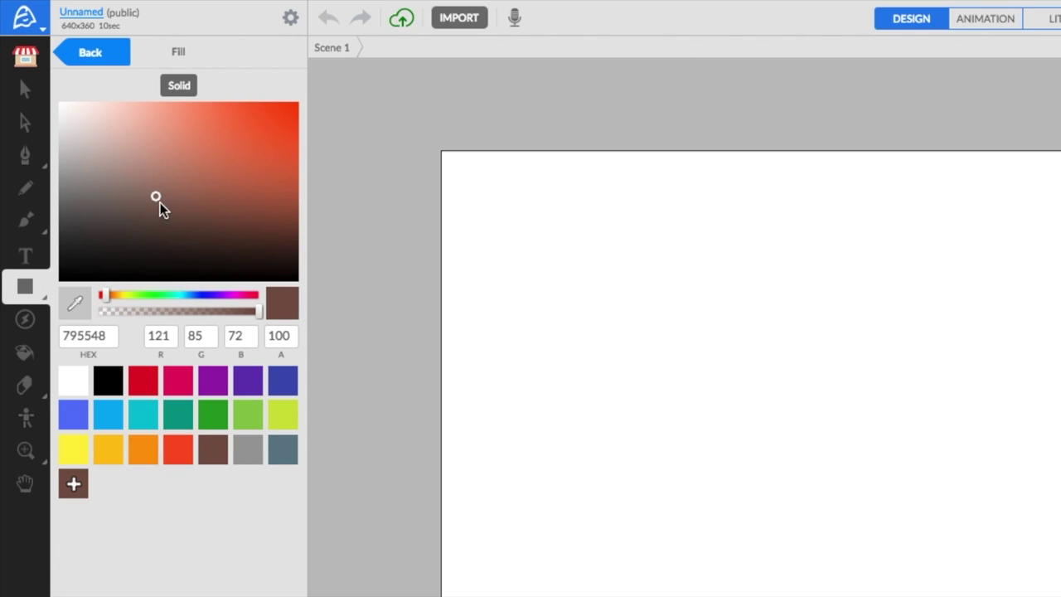
pyautogui.moveTo(156, 200)
pyautogui.mouseDown()
pyautogui.moveTo(163, 215)
pyautogui.moveTo(153, 187)
pyautogui.moveTo(136, 185)
pyautogui.moveTo(153, 173)
pyautogui.mouseUp()
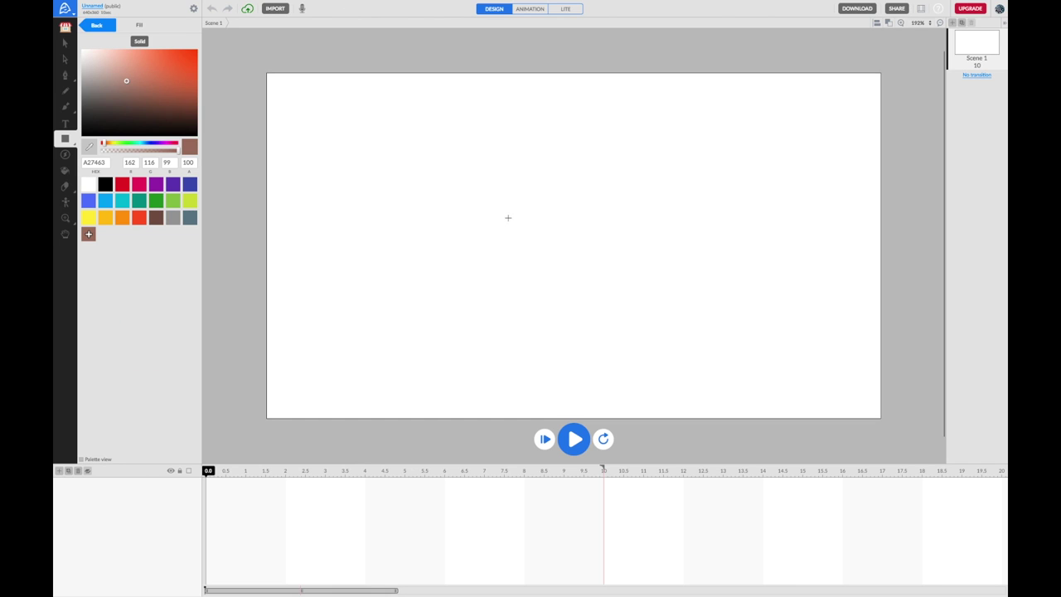
pyautogui.moveTo(495, 211); pyautogui.dragTo(584, 275)
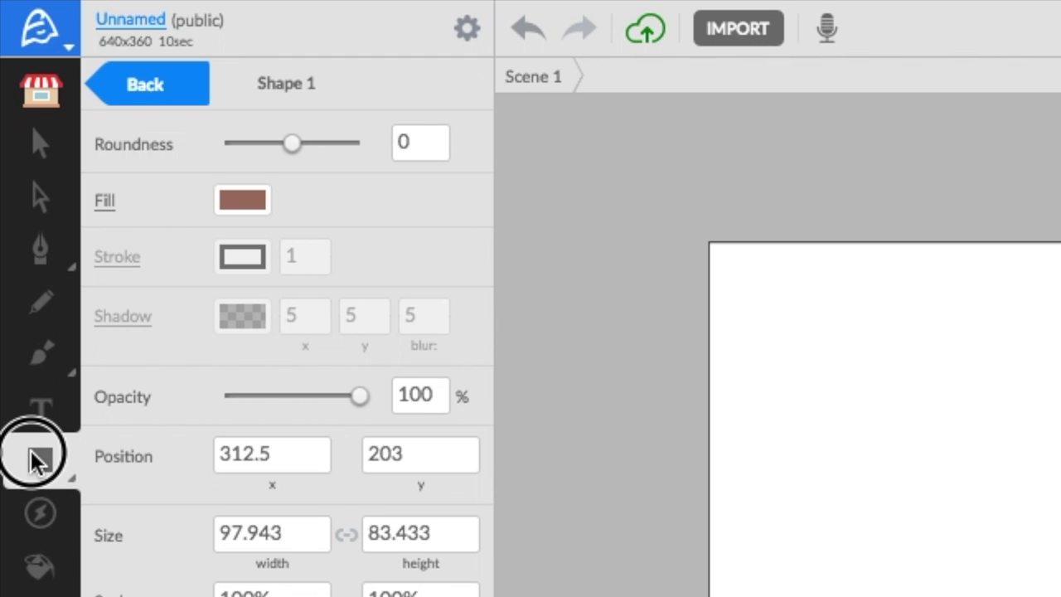
# - Draw a 3-point star about 137×62 above the rectangle as a triangular roof
pyautogui.click(65, 138)
pyautogui.click(145, 468)
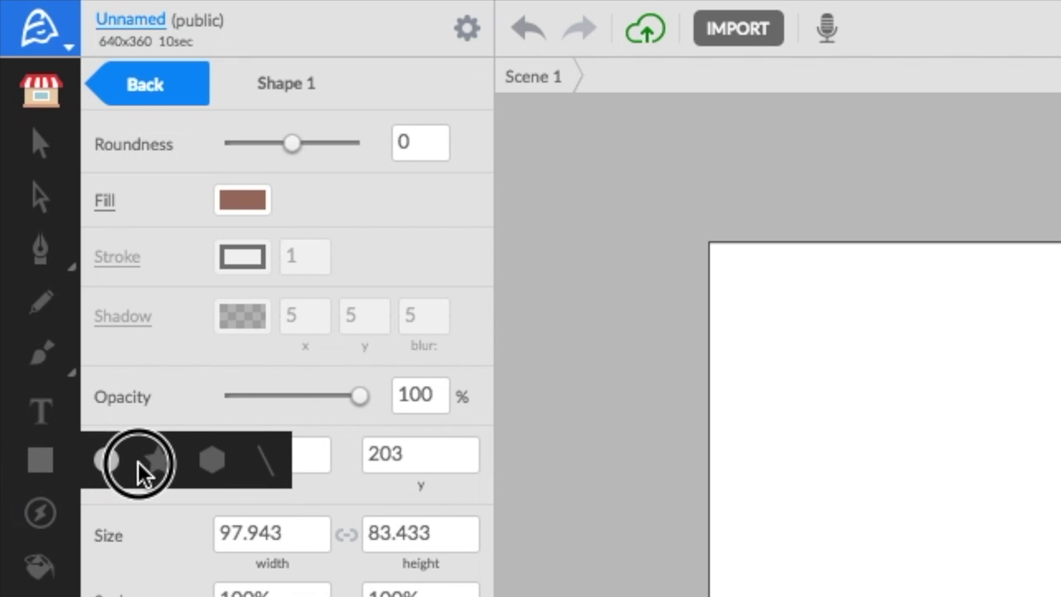
pyautogui.click(159, 461)
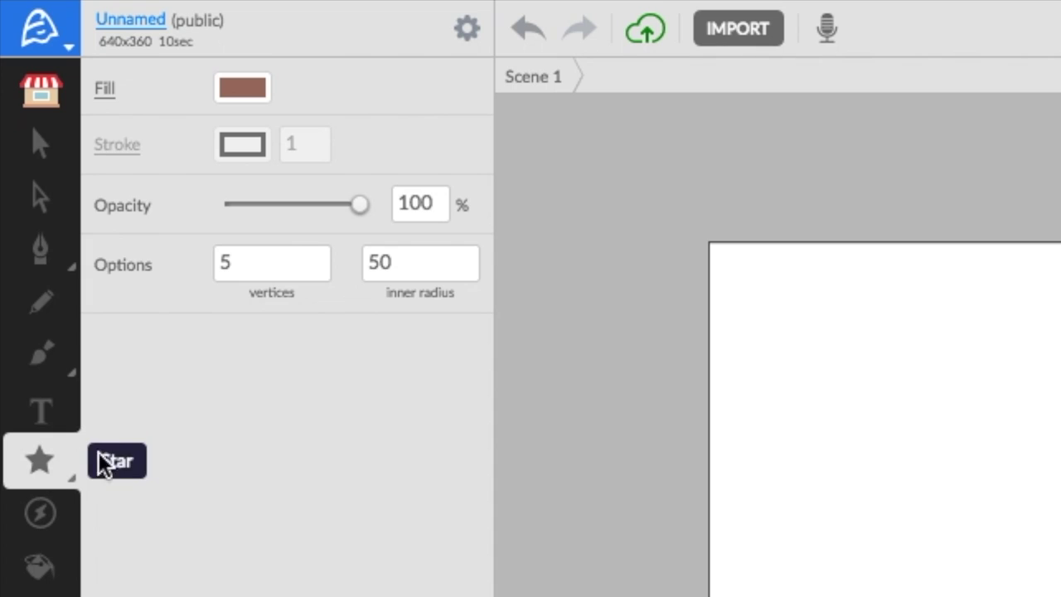
pyautogui.click(251, 269)
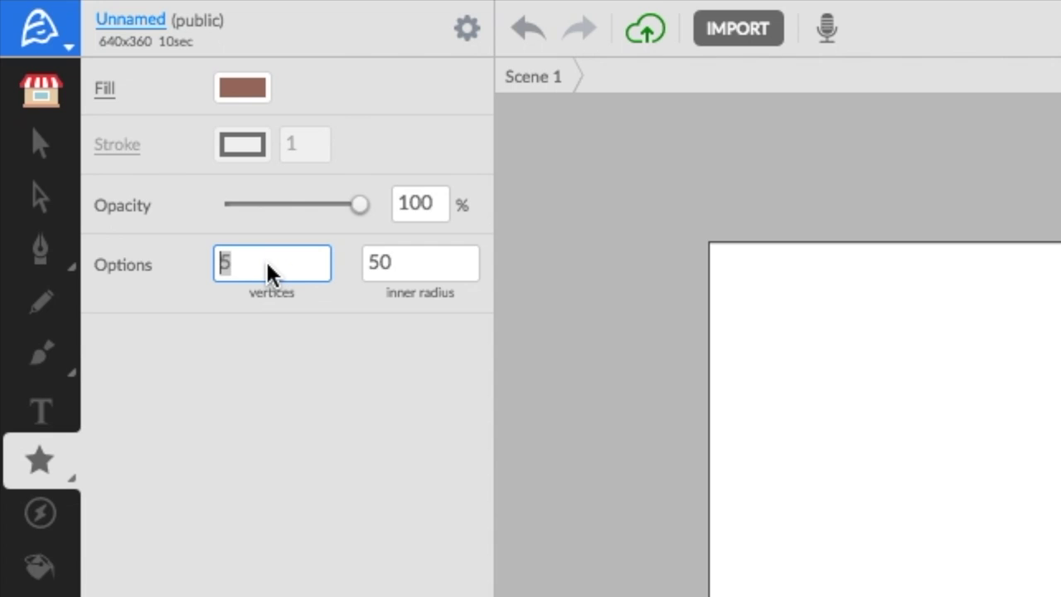
pyautogui.write('3')
pyautogui.press('Return')
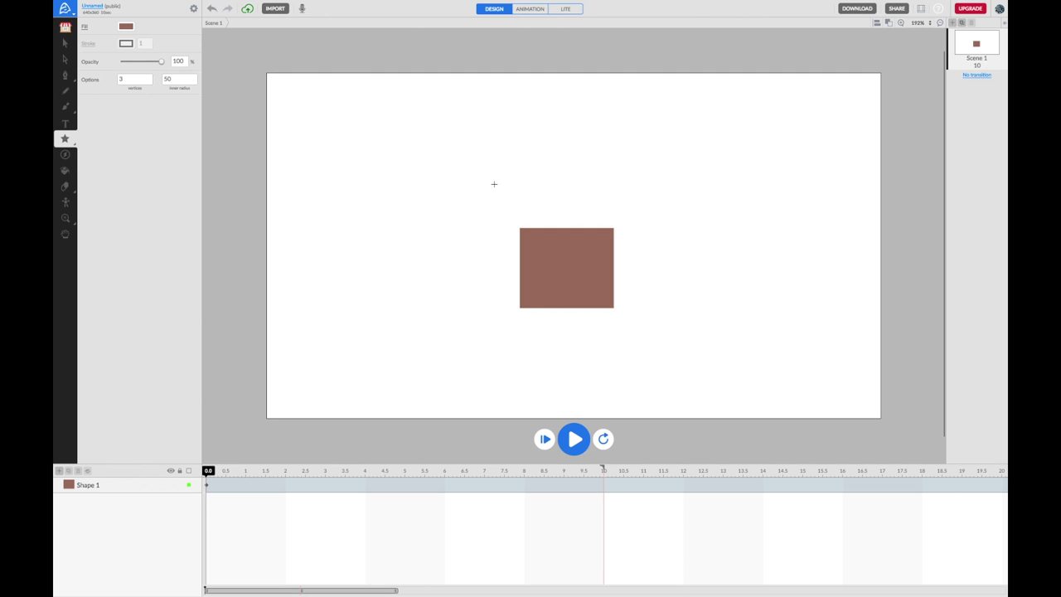
pyautogui.moveTo(493, 182); pyautogui.dragTo(585, 217)
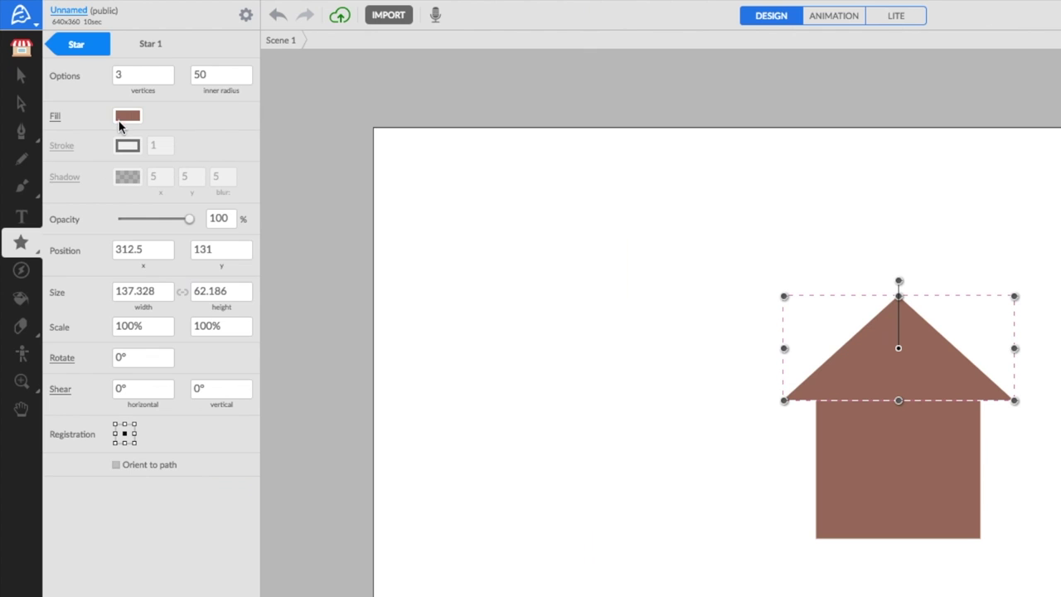
pyautogui.click(125, 66)
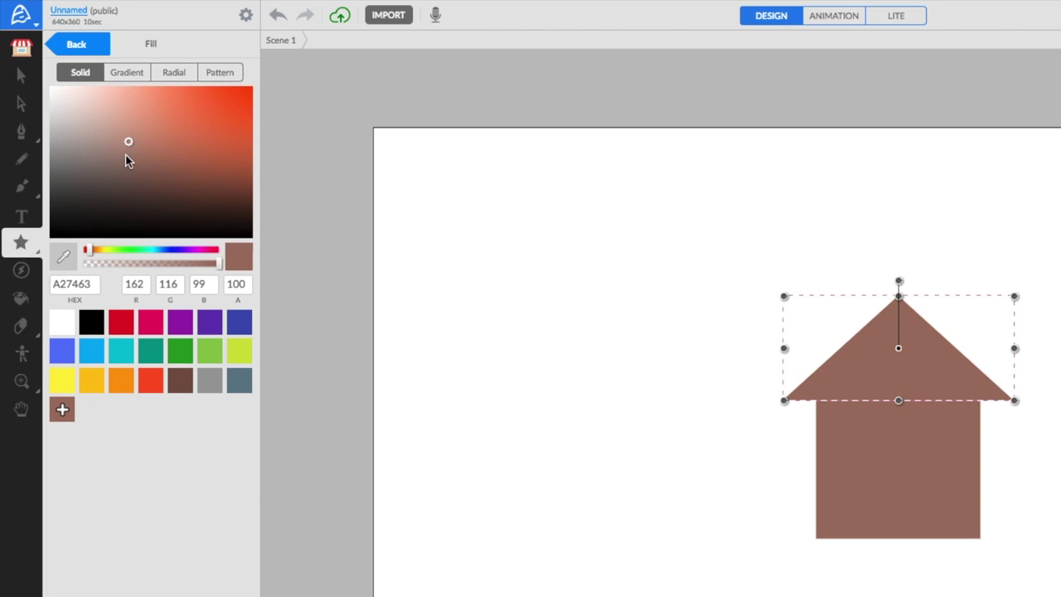
# - Darken the roof fill to 724C3E and align it on top of the house body
pyautogui.moveTo(128, 144); pyautogui.dragTo(145, 174)
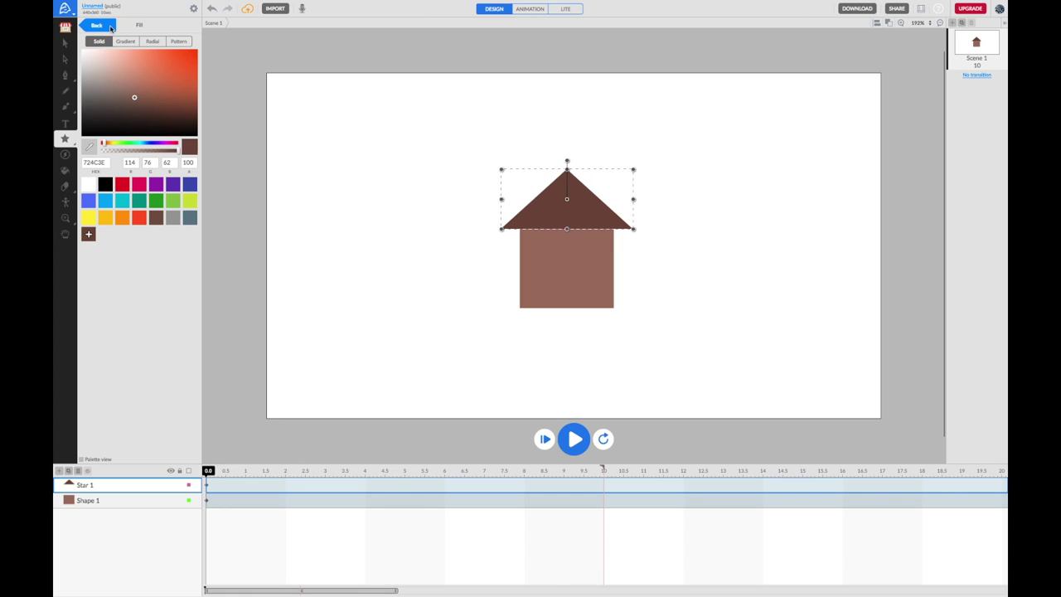
pyautogui.click(110, 28)
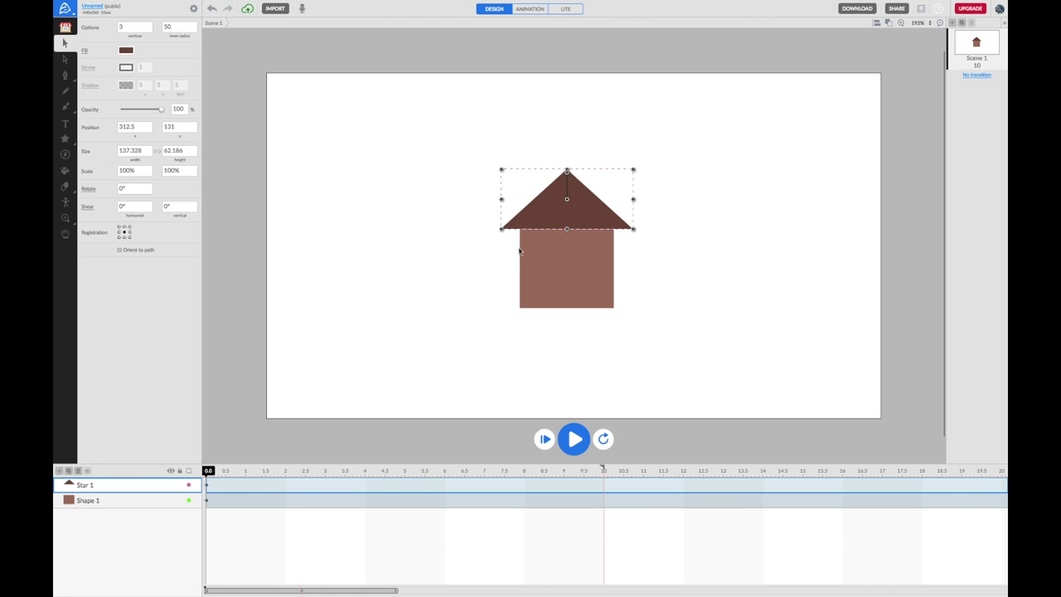
pyautogui.click(484, 262)
pyautogui.moveTo(577, 264)
pyautogui.mouseDown()
pyautogui.moveTo(576, 278)
pyautogui.moveTo(570, 267)
pyautogui.mouseUp()
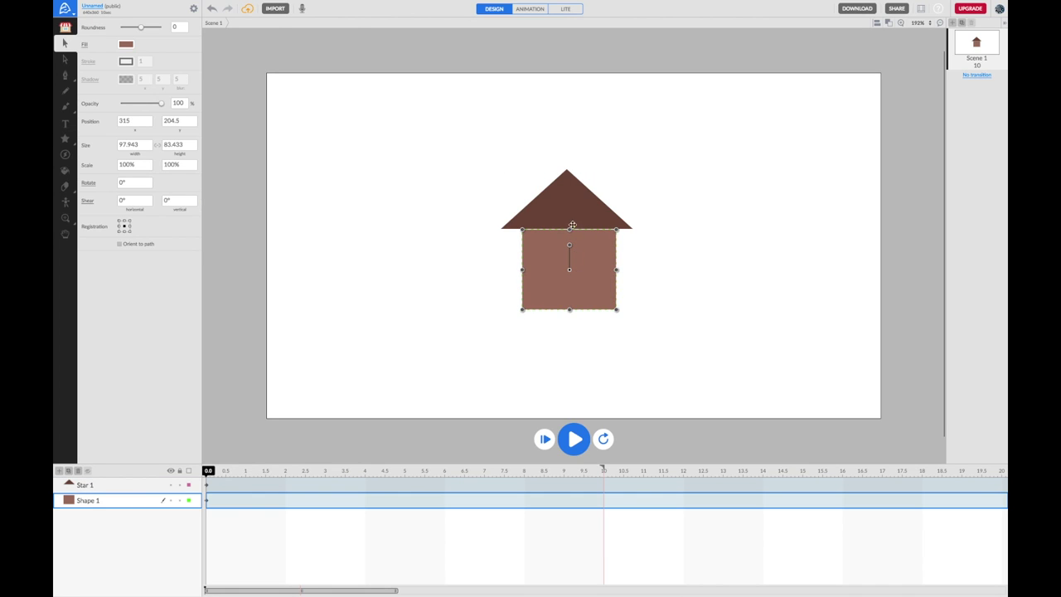
pyautogui.moveTo(572, 223)
pyautogui.mouseDown()
pyautogui.moveTo(568, 202)
pyautogui.moveTo(575, 222)
pyautogui.mouseUp()
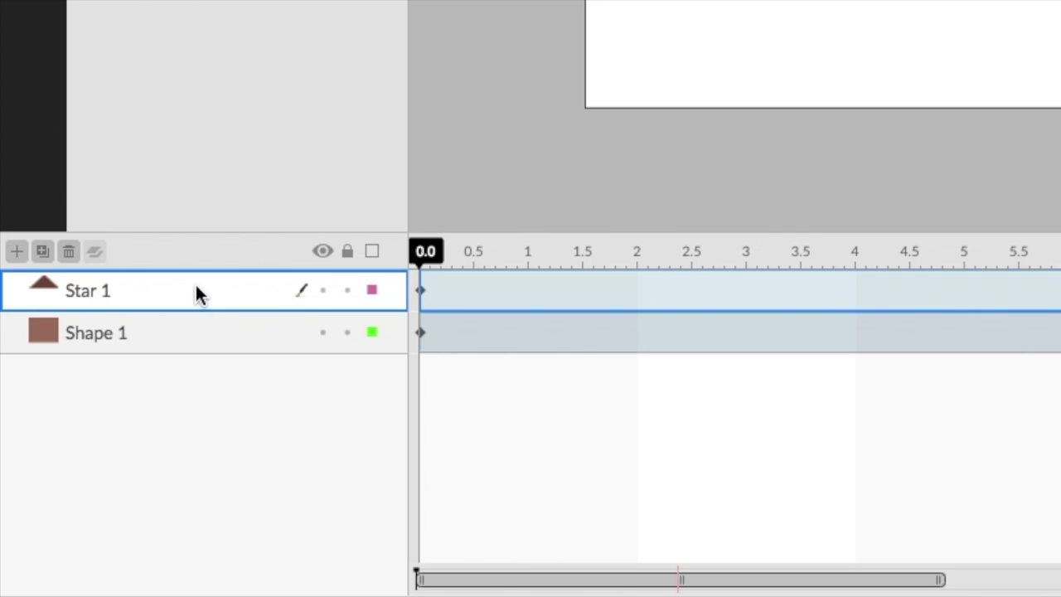
# - Rename layer Star 1 to 'Roof' and layer Shape 1 to 'House'
pyautogui.click(99, 346)
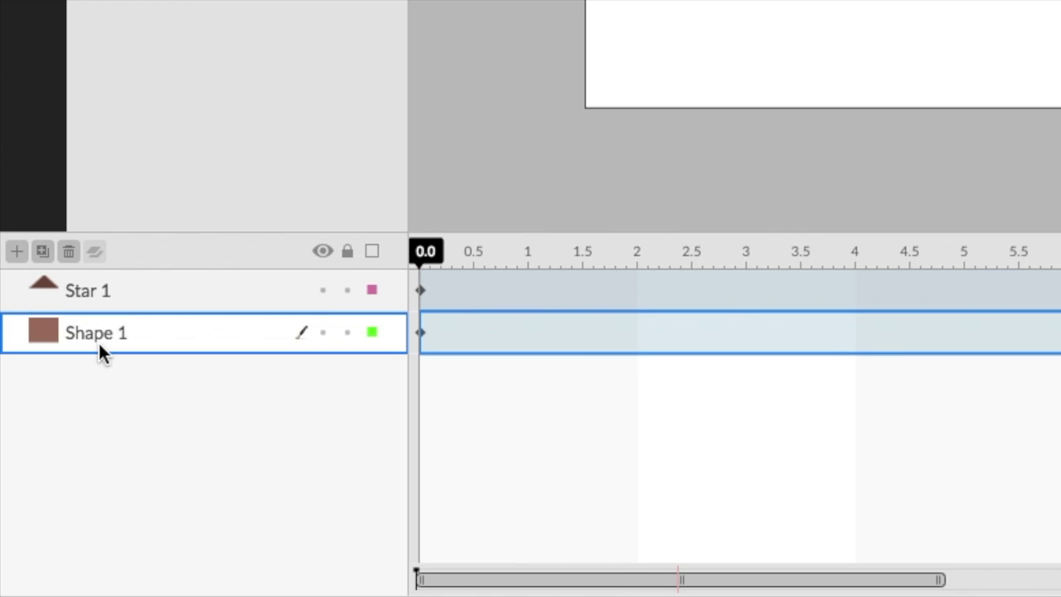
pyautogui.click(110, 290)
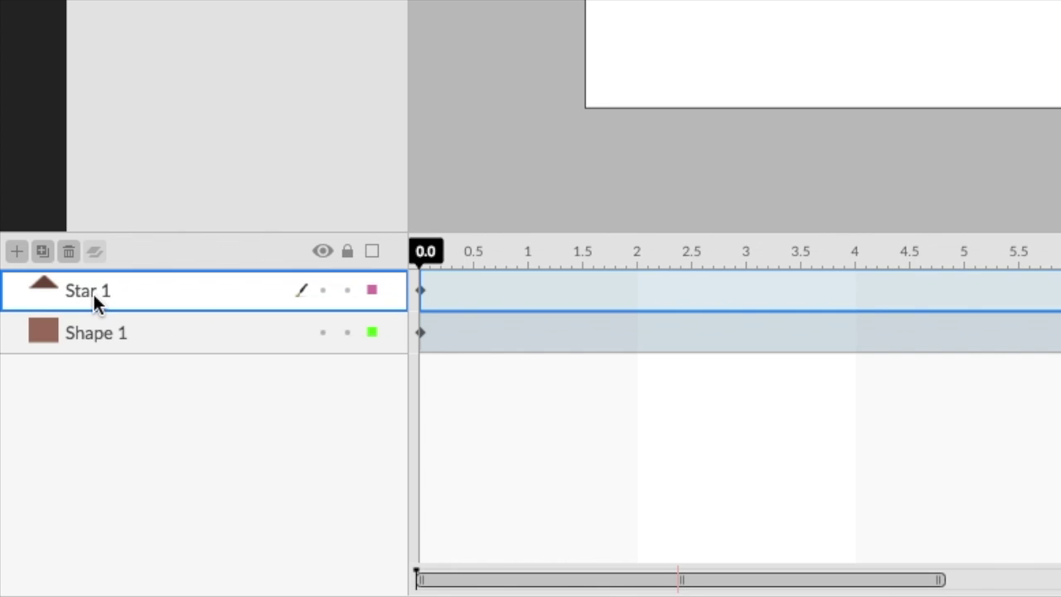
pyautogui.doubleClick(93, 292)
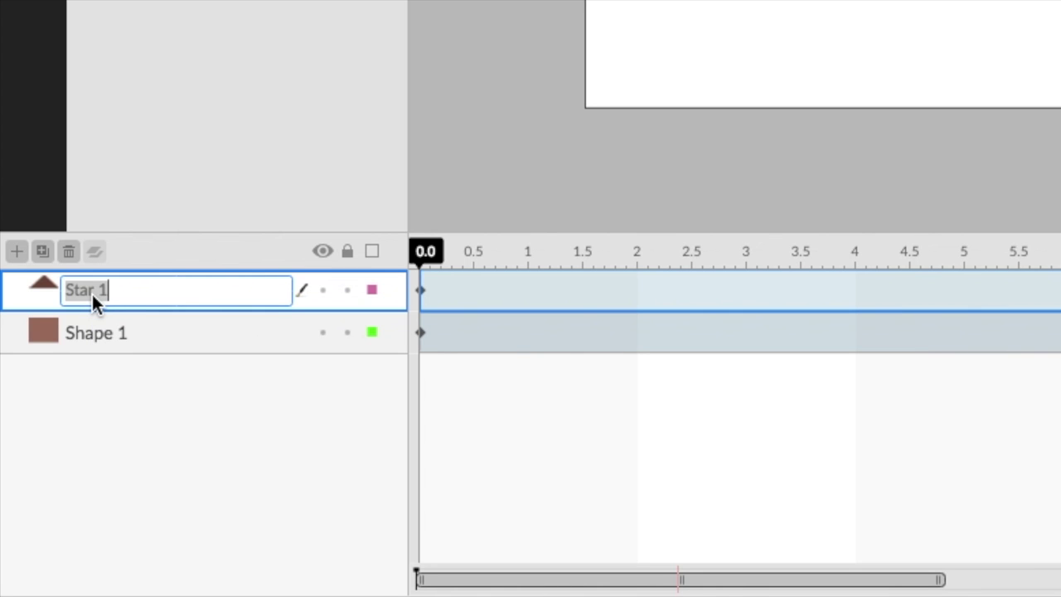
pyautogui.write('Roof')
pyautogui.doubleClick(112, 331)
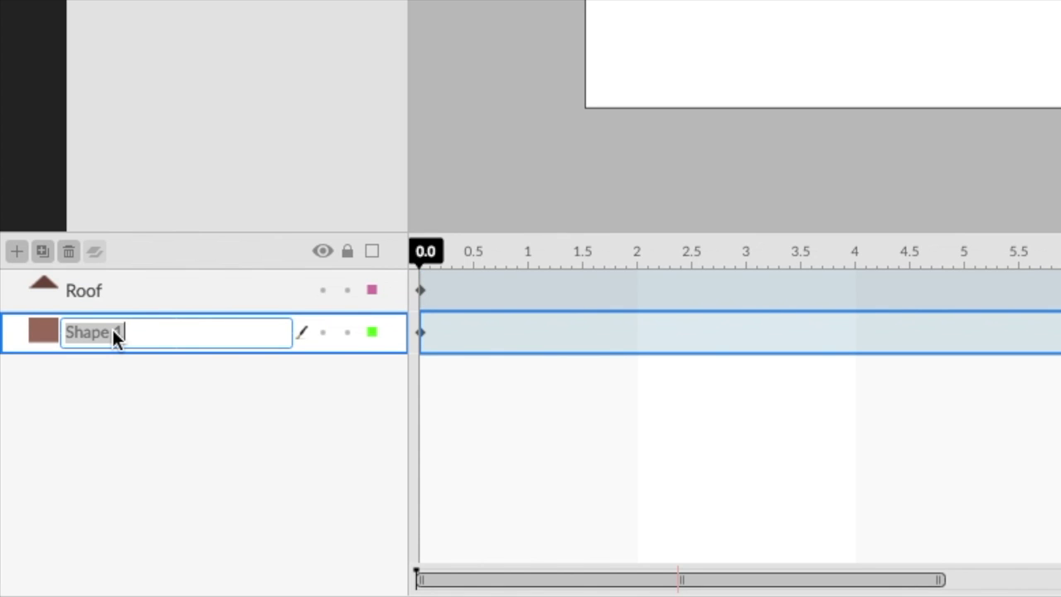
pyautogui.write('House')
pyautogui.press('Return')
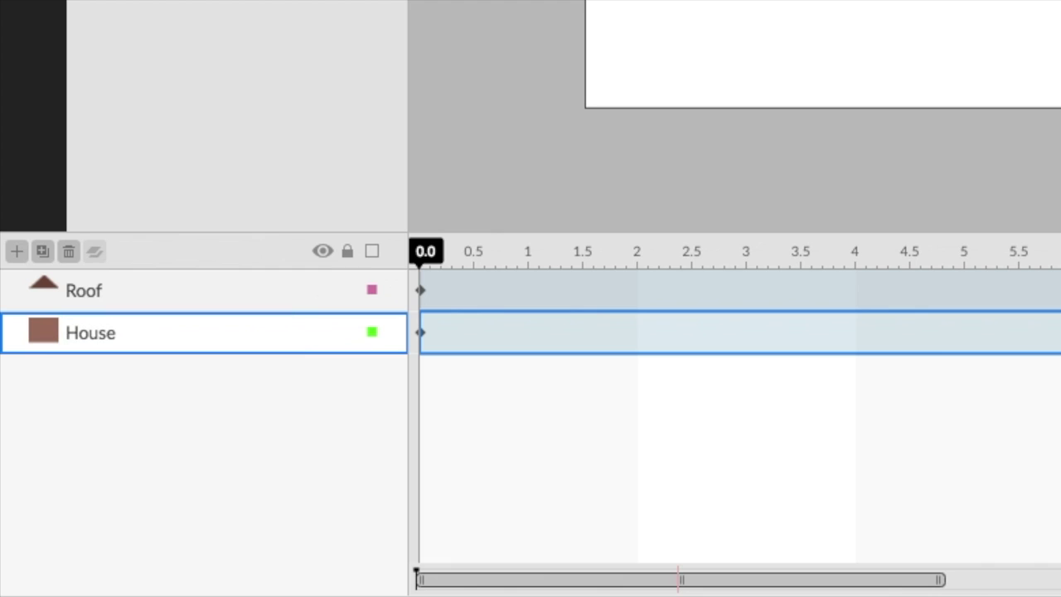
# - Draw a small white rectangle, about 16.6×18.7, on the house wall as a window
pyautogui.click(149, 290)
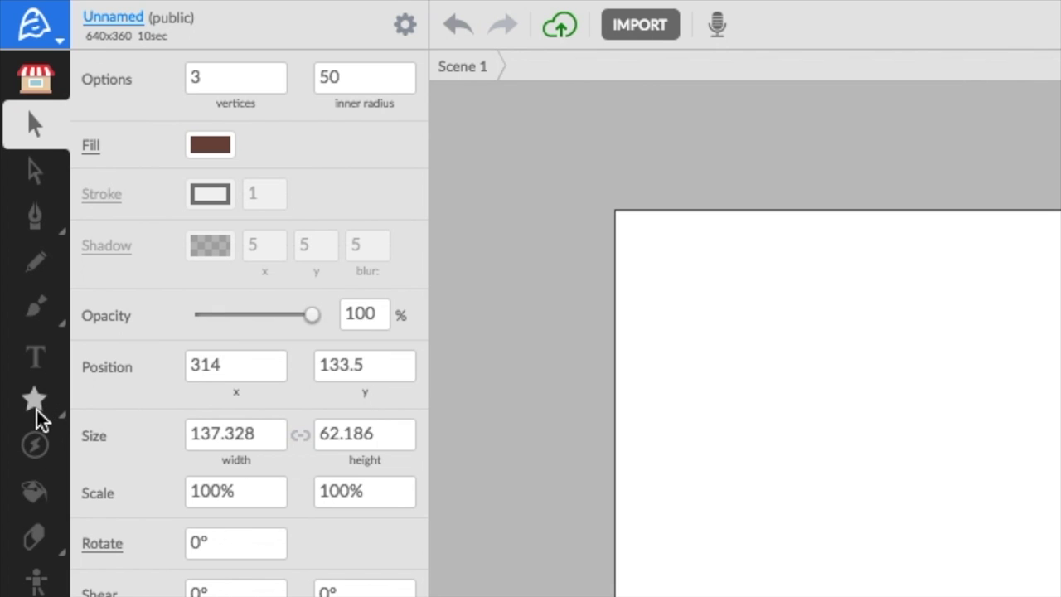
pyautogui.click(66, 140)
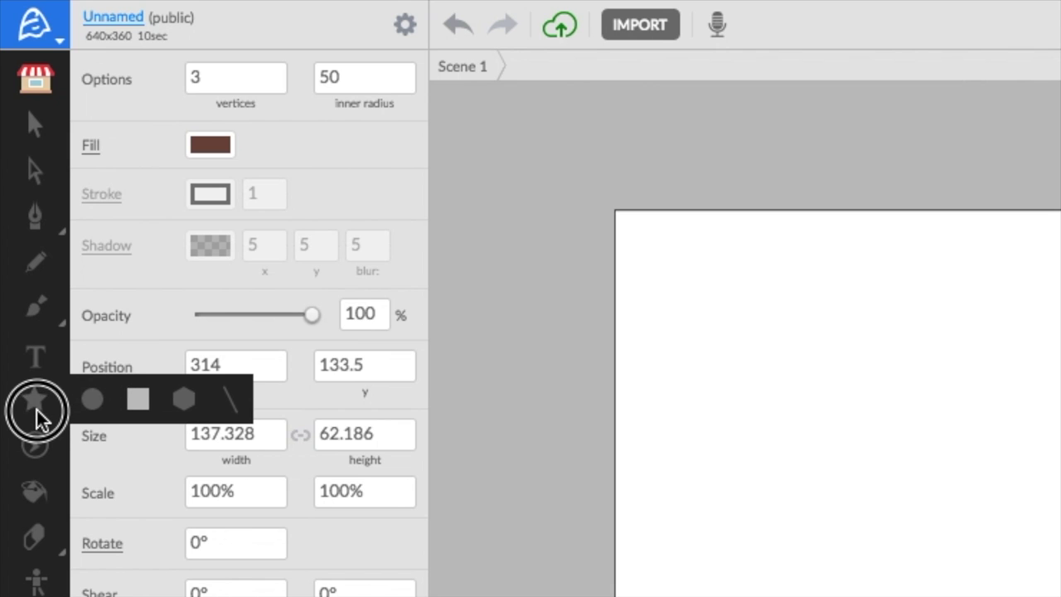
pyautogui.moveTo(36, 414); pyautogui.dragTo(137, 406)
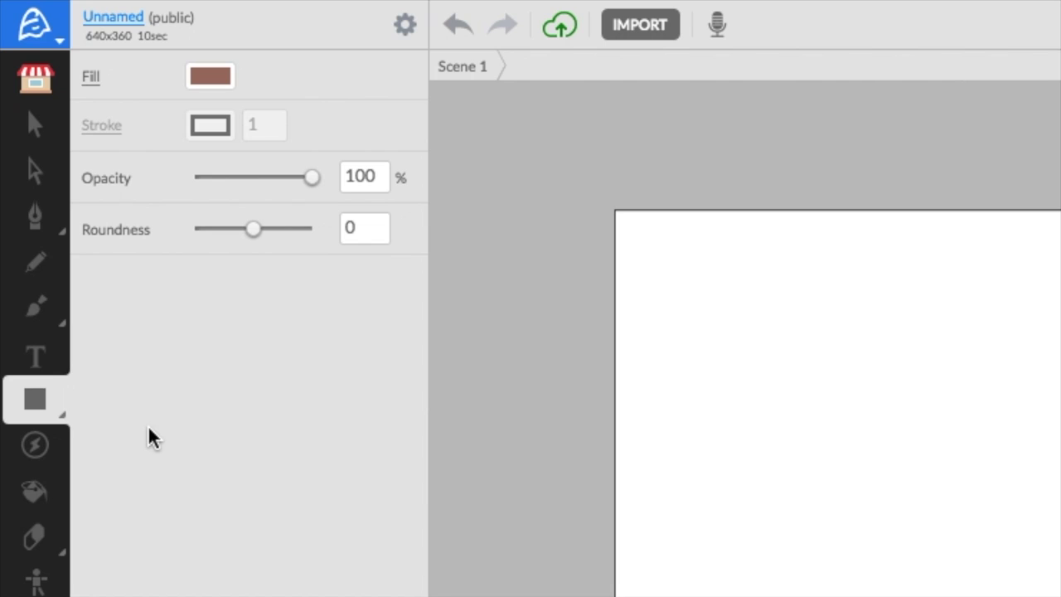
pyautogui.click(224, 80)
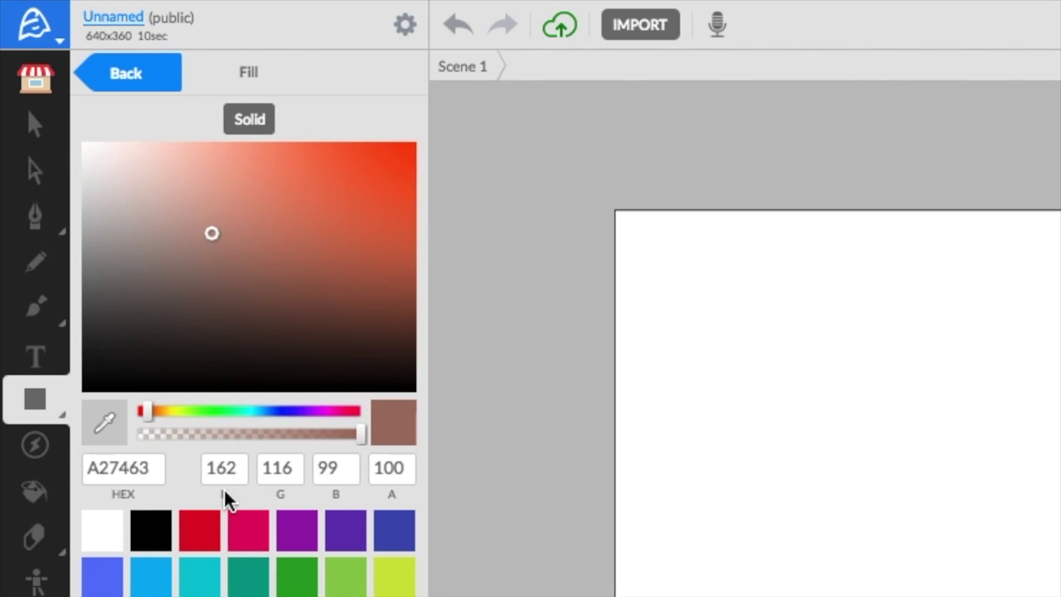
pyautogui.click(106, 535)
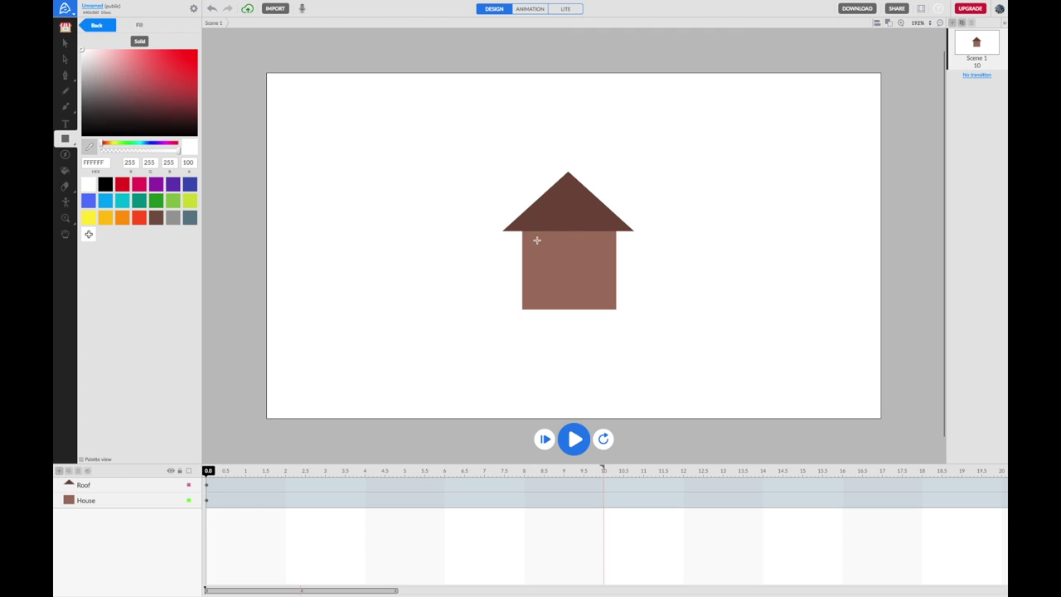
pyautogui.moveTo(537, 240); pyautogui.dragTo(553, 257)
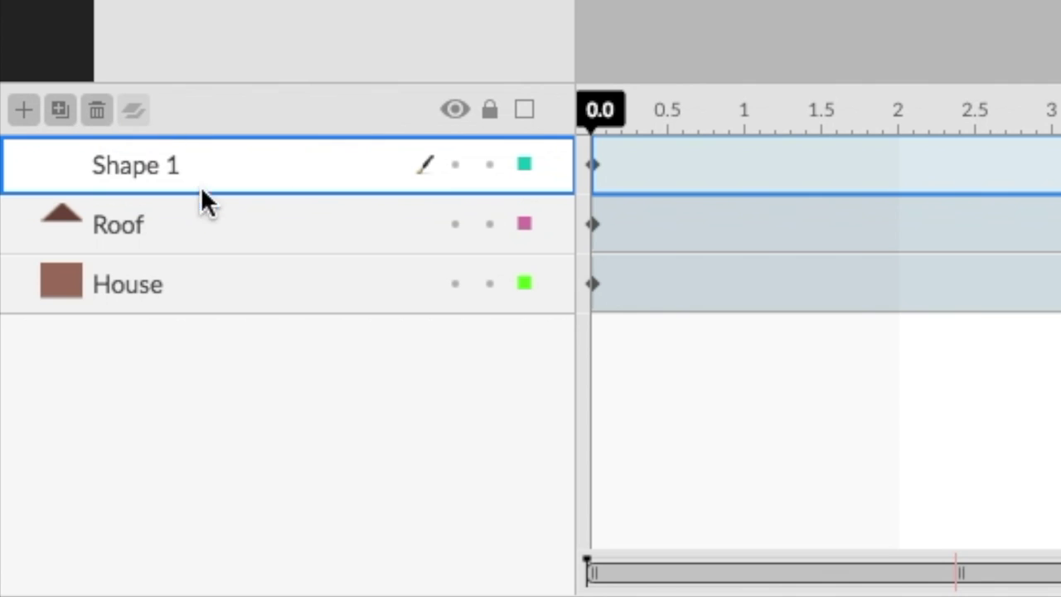
# - Duplicate the window twice, placing copies at 338.5, 183 and 338.5, 218
pyautogui.click(62, 108)
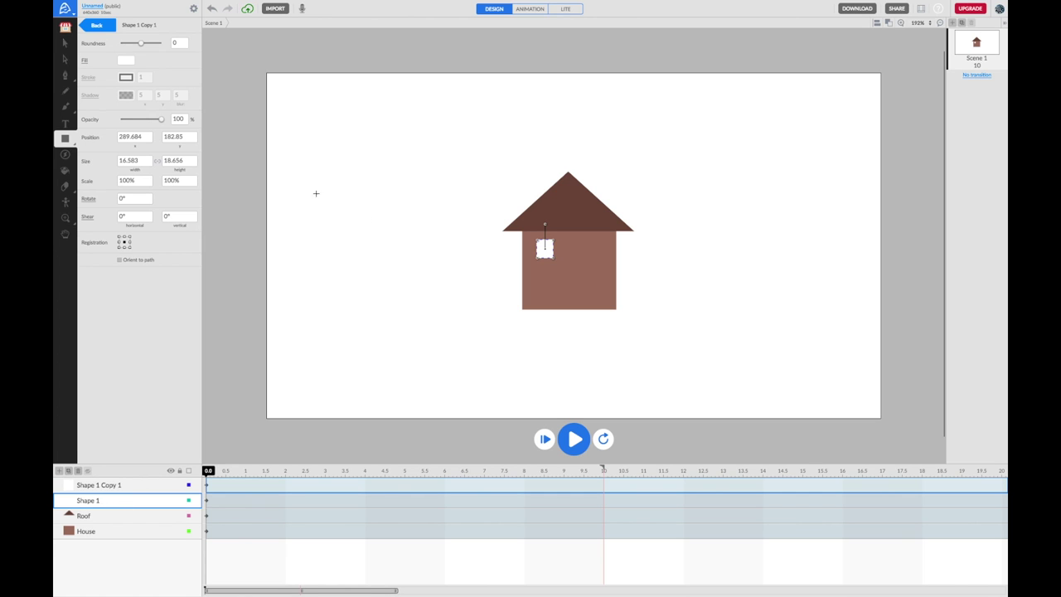
pyautogui.moveTo(547, 252); pyautogui.dragTo(592, 250)
pyautogui.click(69, 471)
pyautogui.moveTo(592, 250); pyautogui.dragTo(593, 286)
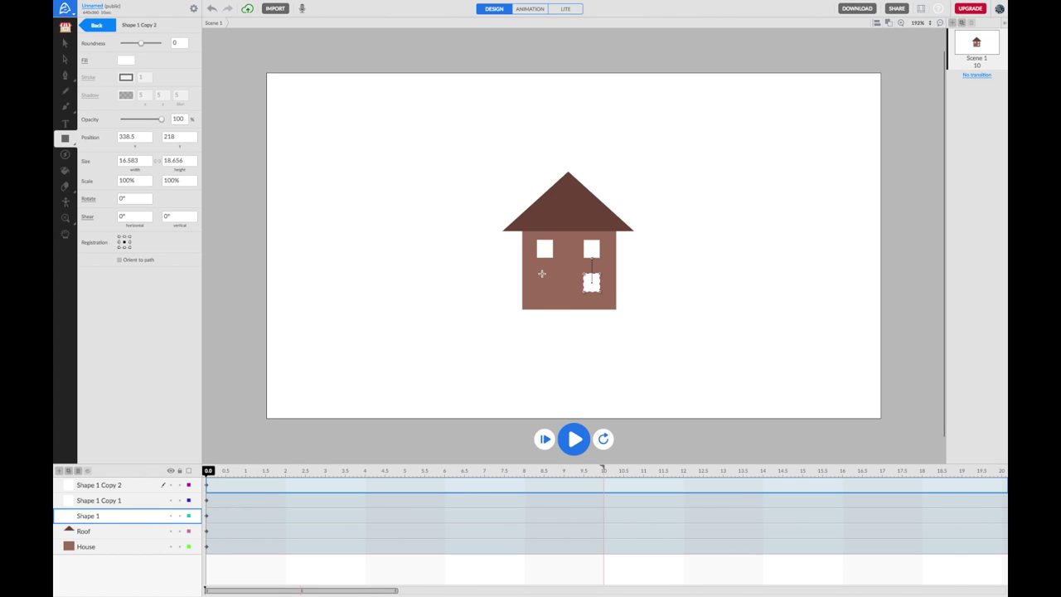
# - Draw a tall blue rectangle at the bottom of the house as the door
pyautogui.moveTo(539, 273); pyautogui.dragTo(558, 308)
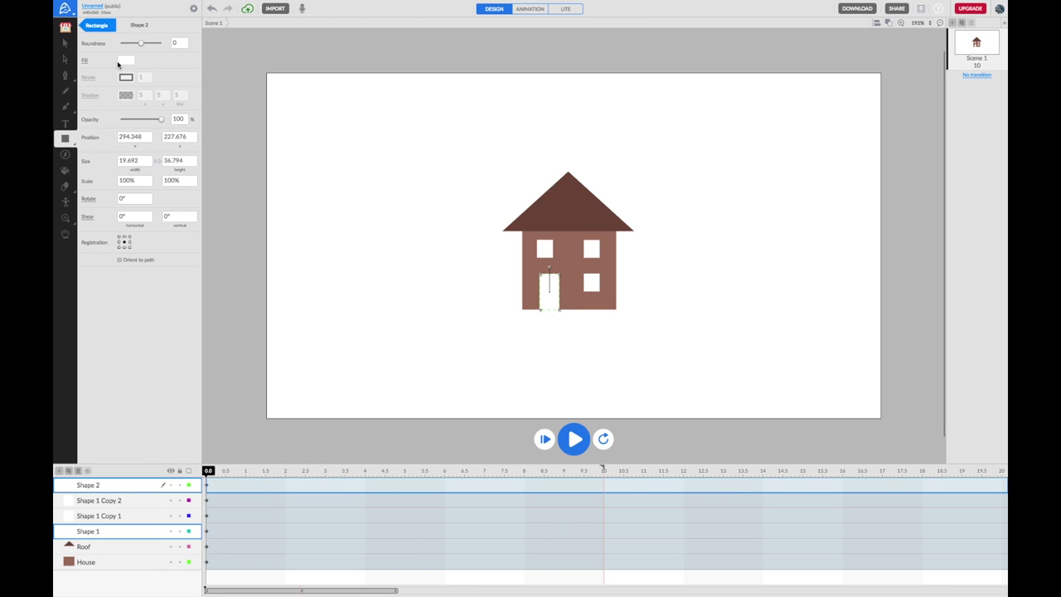
pyautogui.click(125, 77)
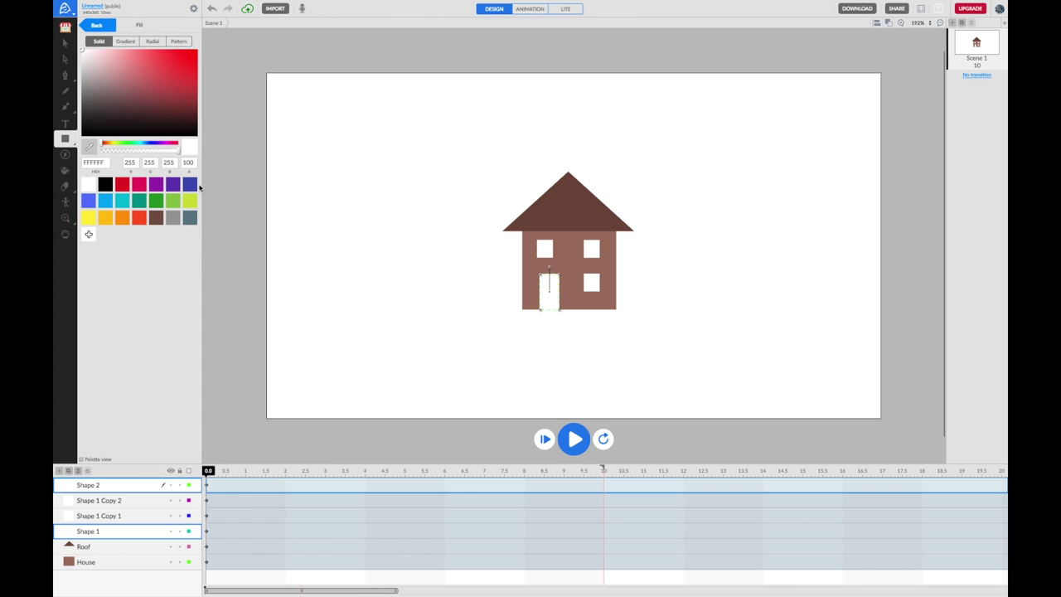
pyautogui.click(189, 185)
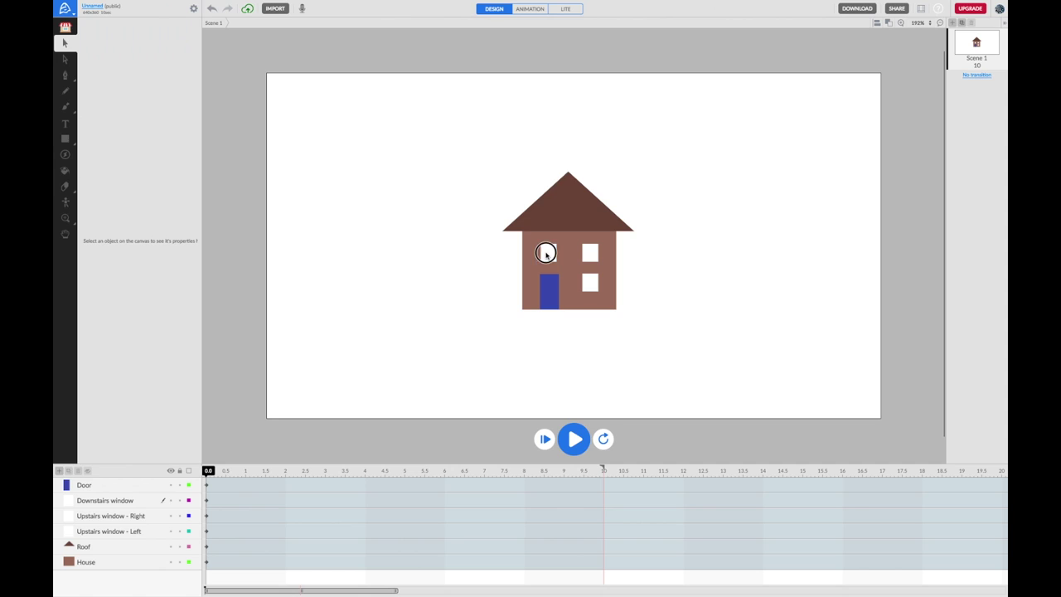
pyautogui.click(546, 254)
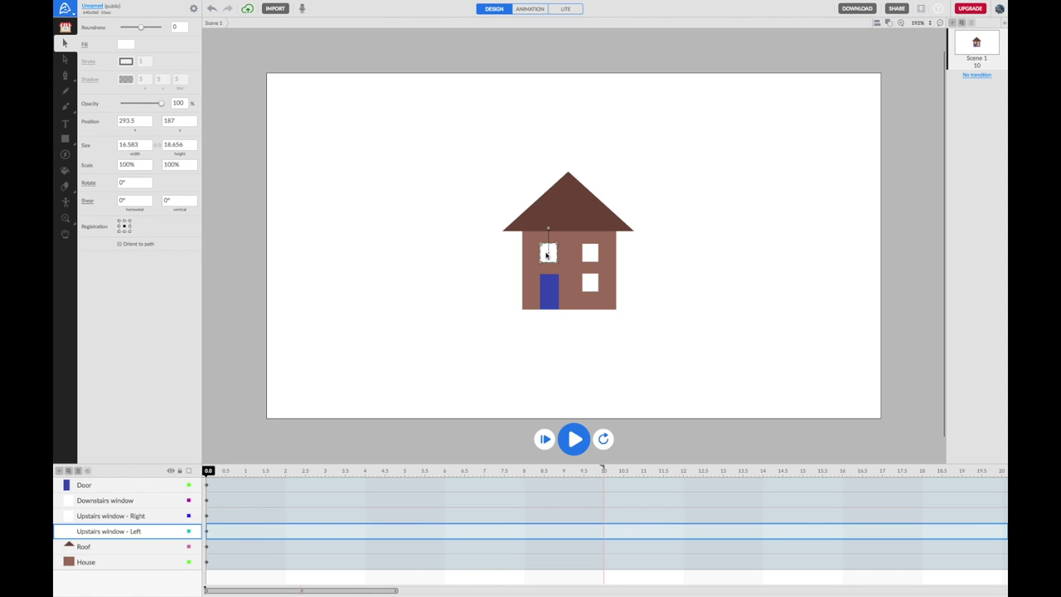
# - Set the upstairs left window's Position Y to 185, after trying 140 and 190
pyautogui.click(590, 254)
pyautogui.click(588, 289)
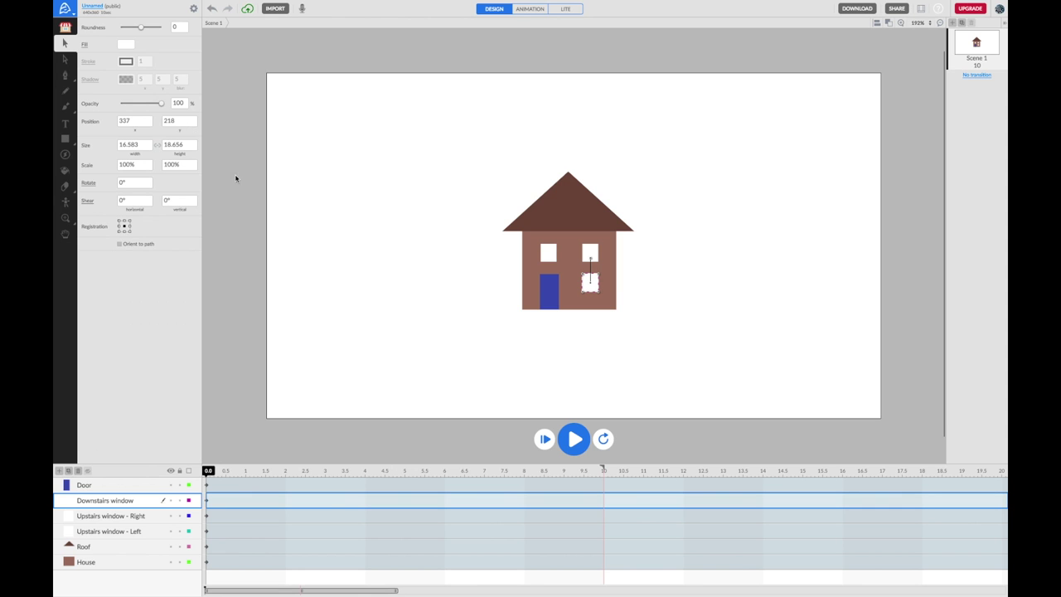
pyautogui.click(1011, 518)
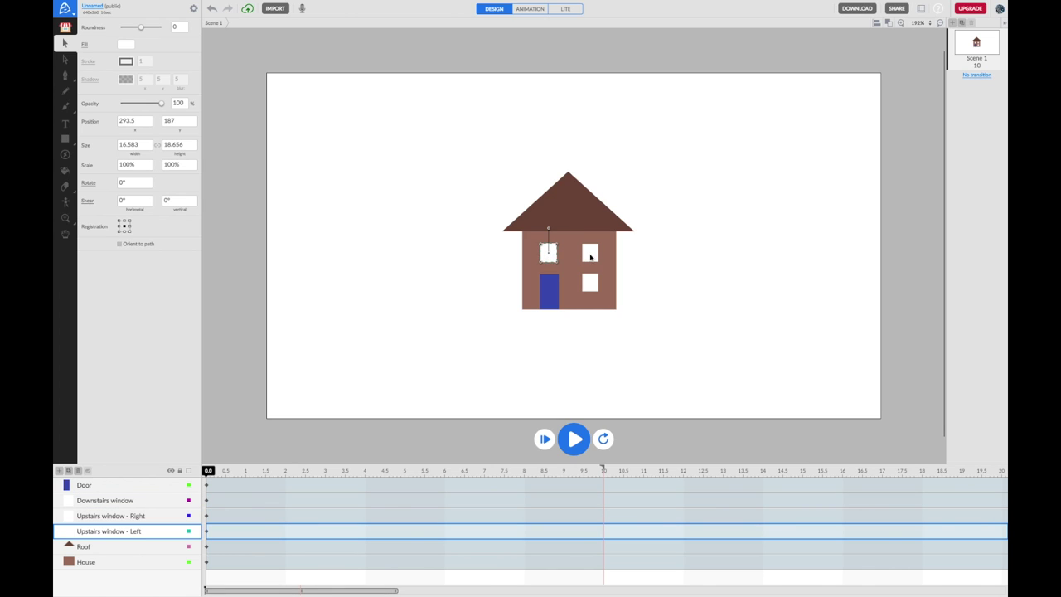
pyautogui.click(590, 257)
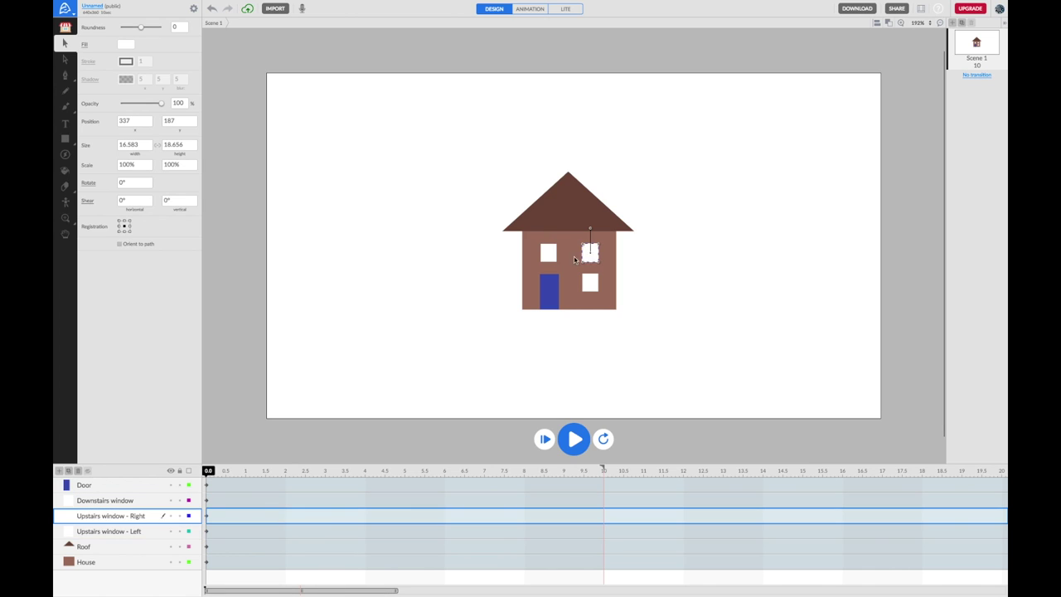
pyautogui.click(554, 258)
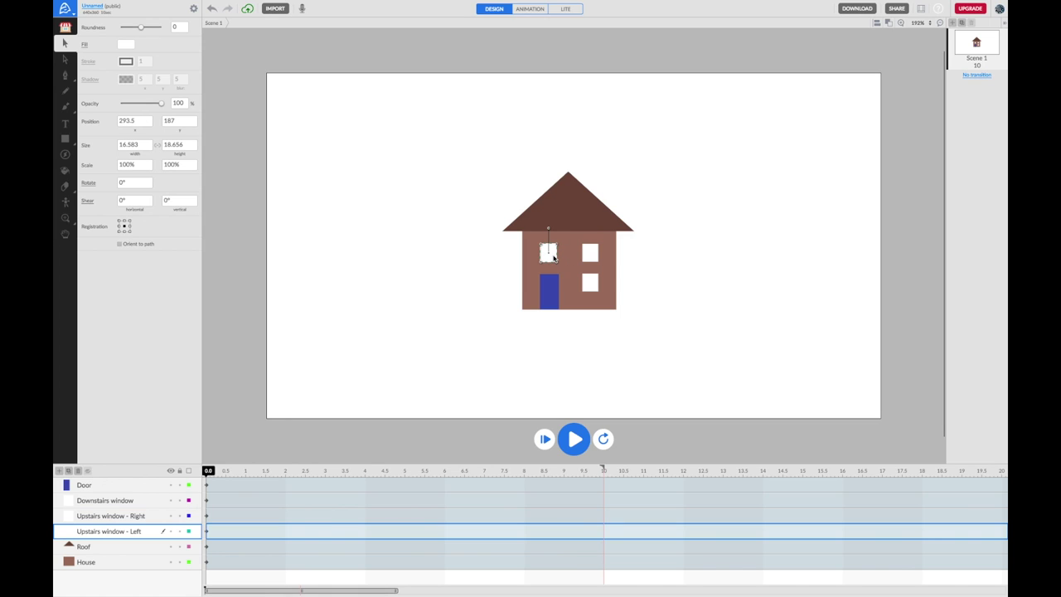
pyautogui.click(179, 121)
pyautogui.write('140')
pyautogui.press('Return')
pyautogui.click(249, 209)
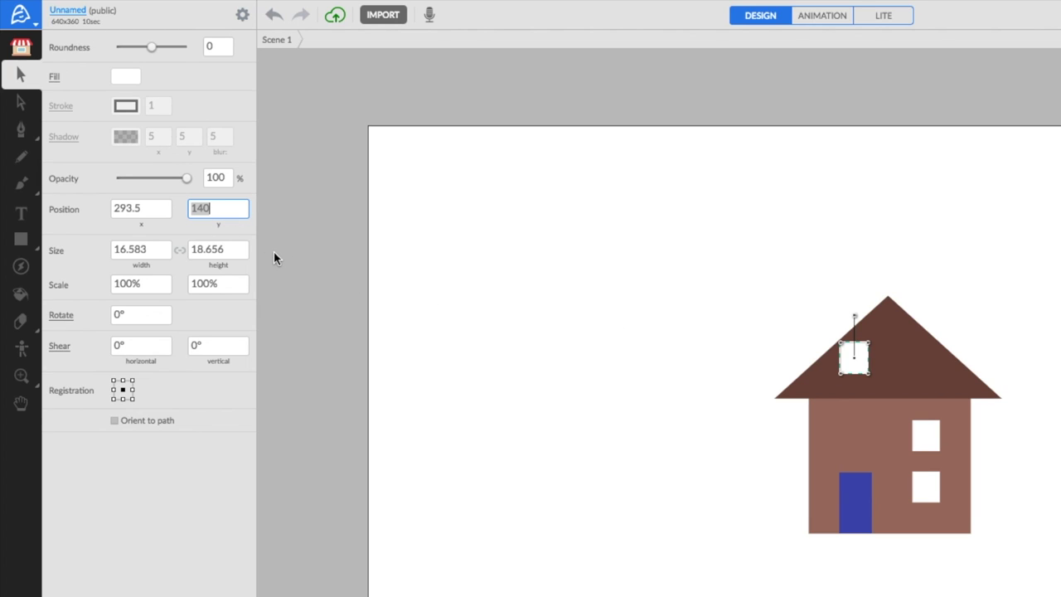
pyautogui.write('190')
pyautogui.press('Return')
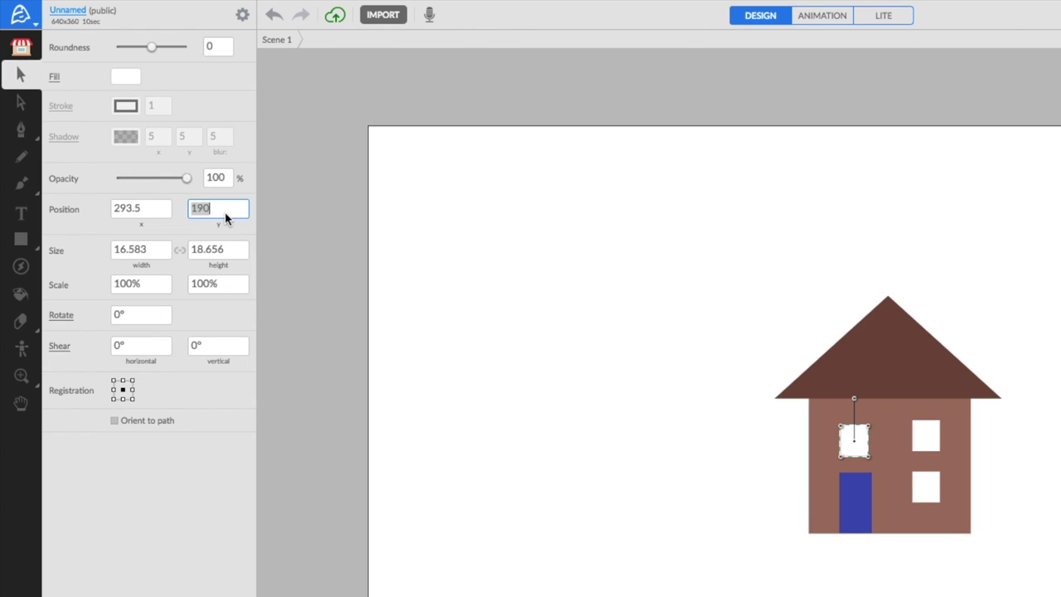
pyautogui.write('185')
pyautogui.press('Return')
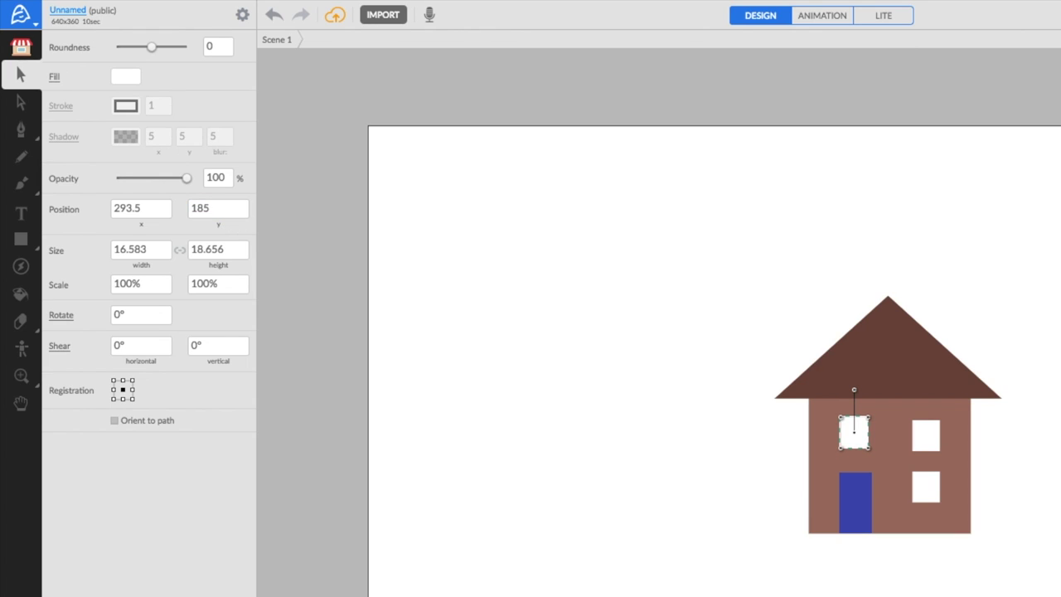
# - Set the upstairs right window's Position Y to 185 to match
pyautogui.click(937, 443)
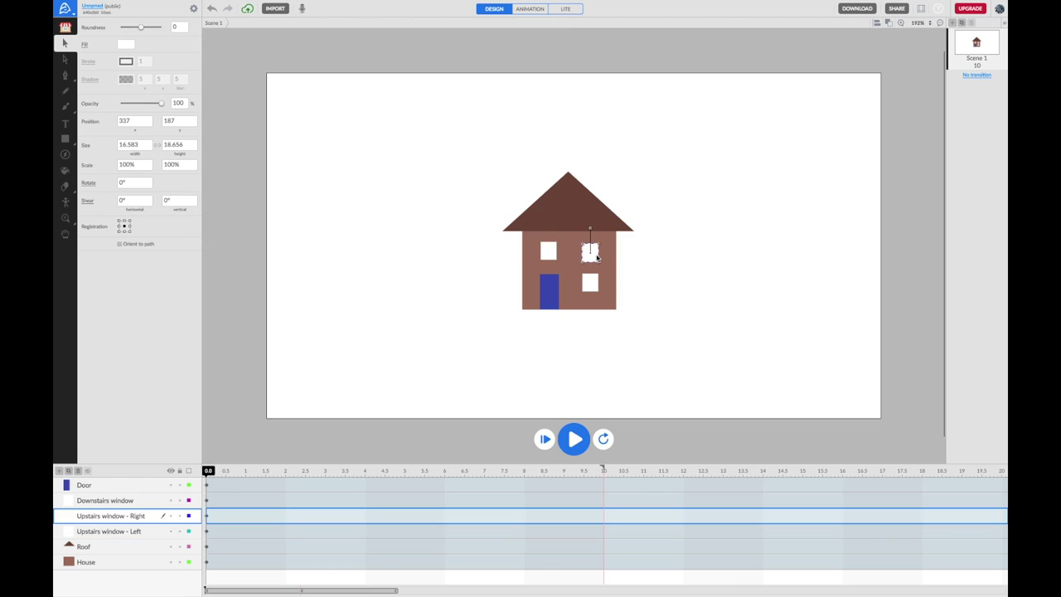
pyautogui.click(186, 124)
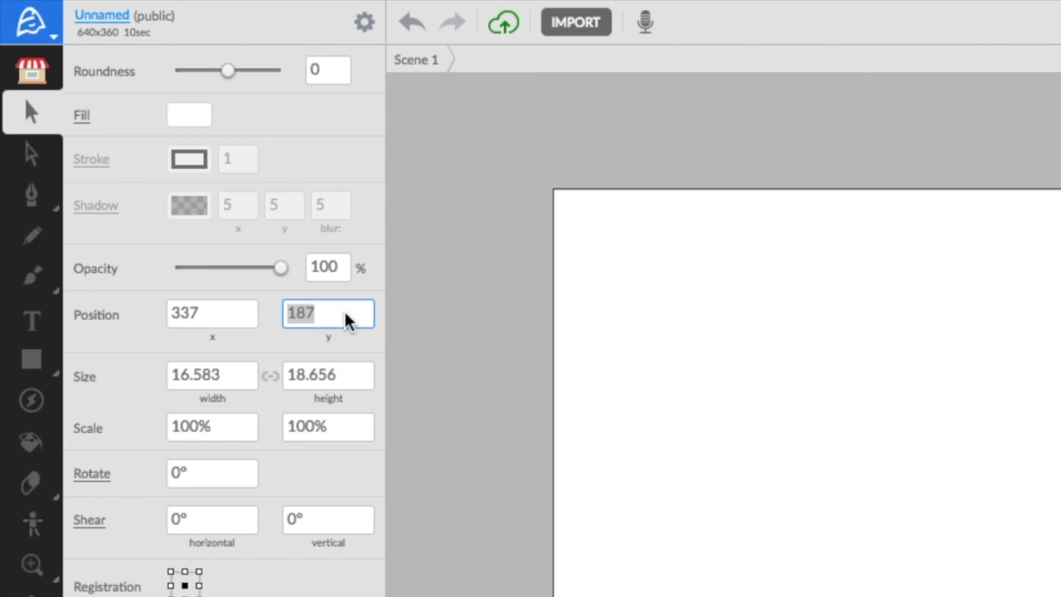
pyautogui.write('185')
pyautogui.press('Return')
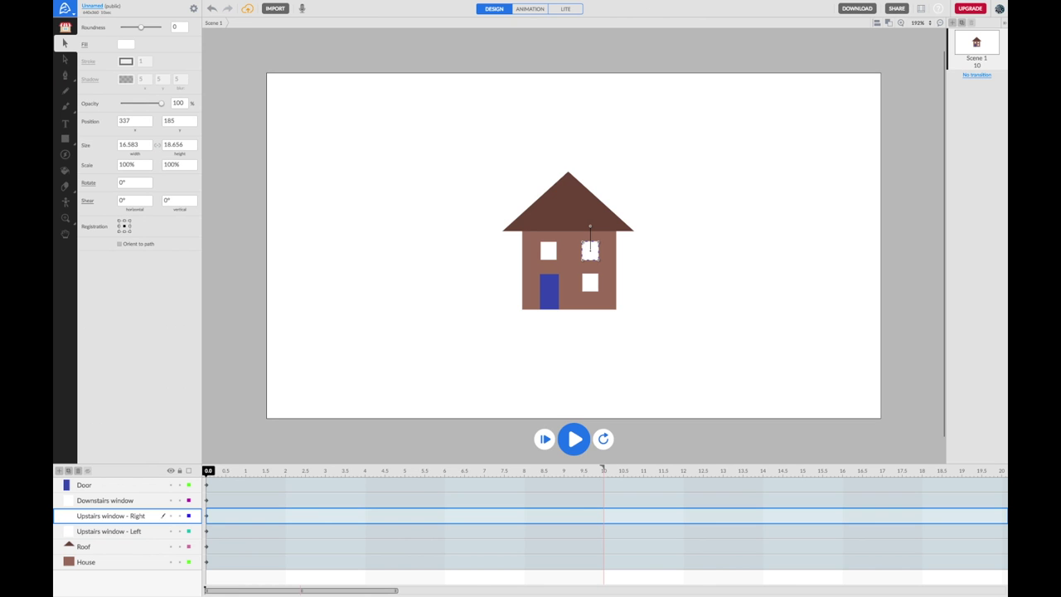
pyautogui.click(235, 211)
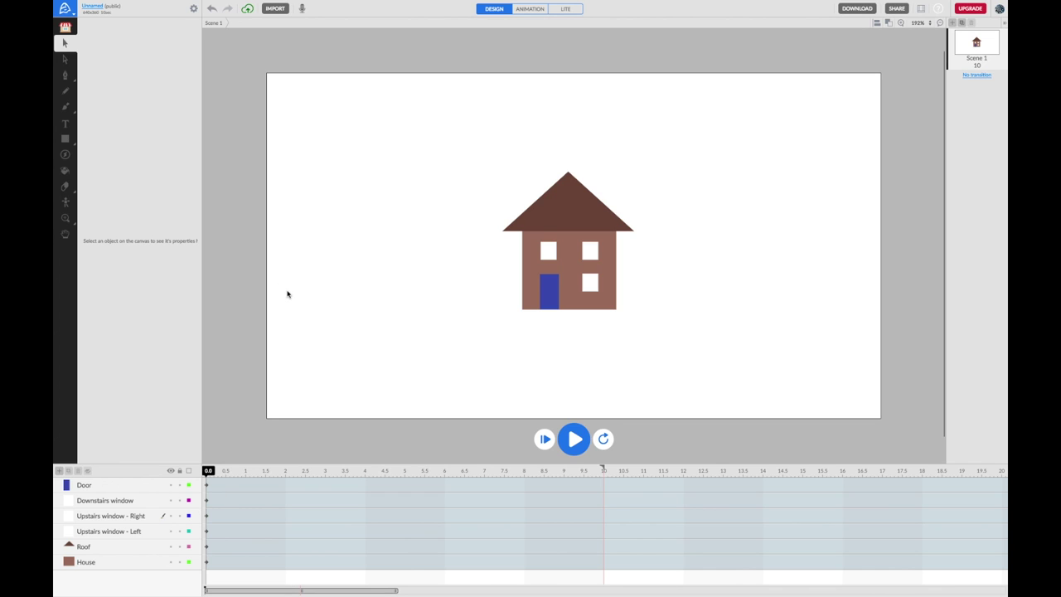
pyautogui.moveTo(571, 304); pyautogui.dragTo(711, 327)
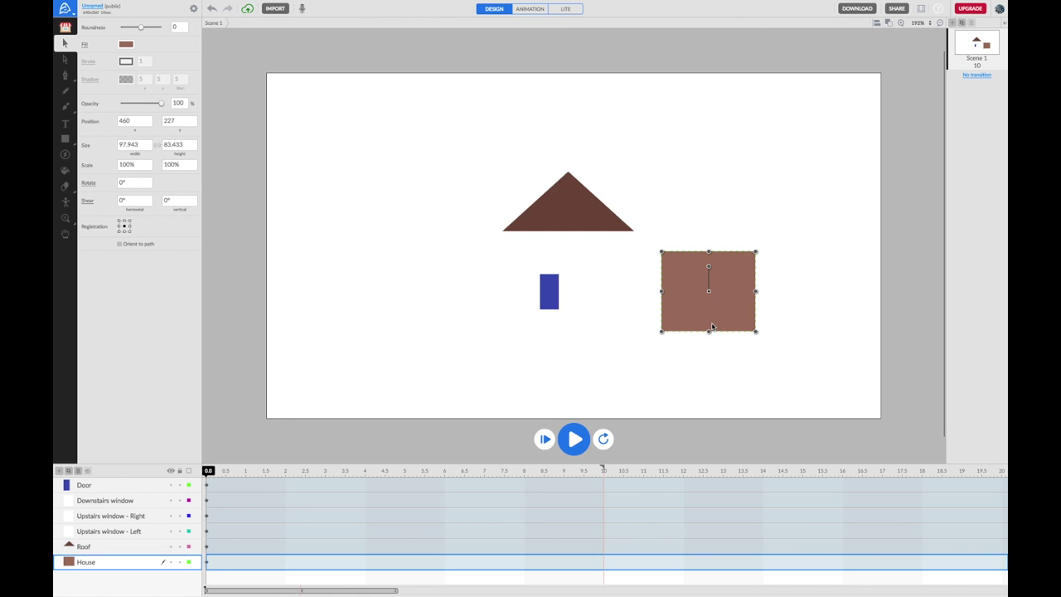
pyautogui.hotkey('ctrl', 'z')
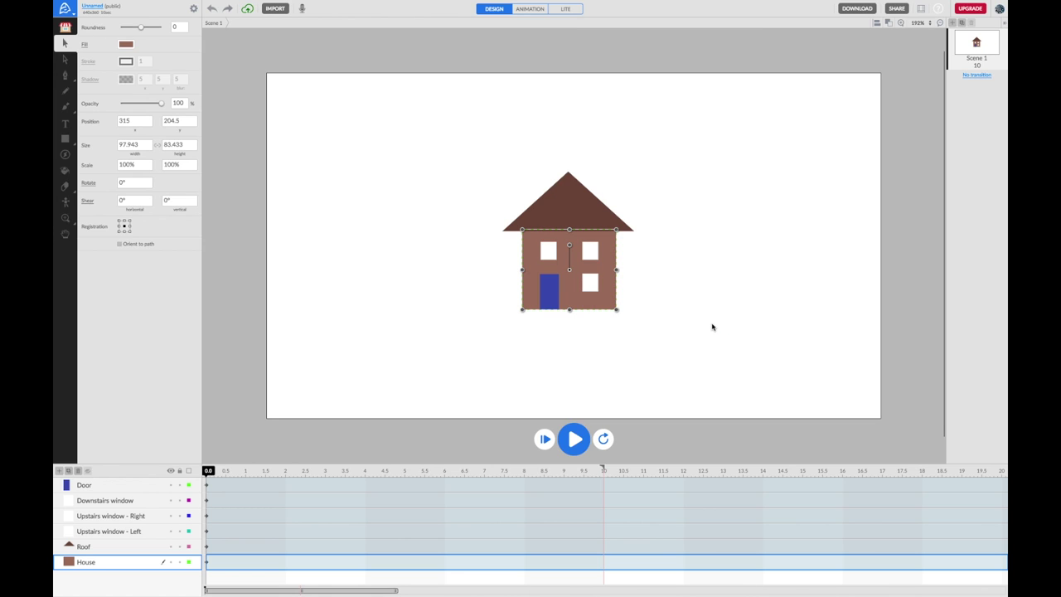
pyautogui.click(713, 327)
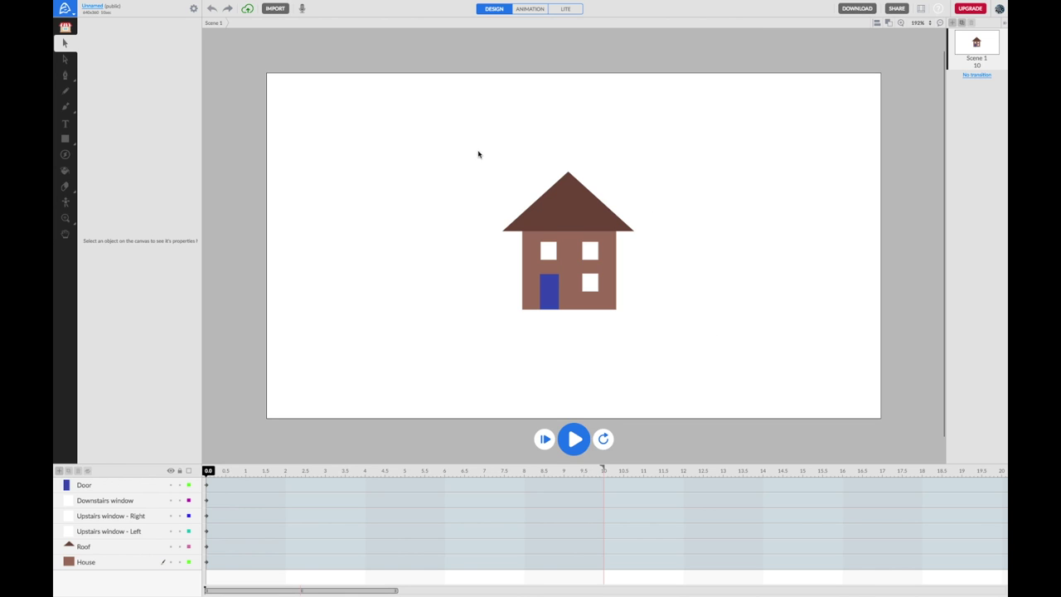
# - Marquee-select all six house shapes and convert them into the movie clip Clip 1
pyautogui.moveTo(477, 152); pyautogui.dragTo(659, 329)
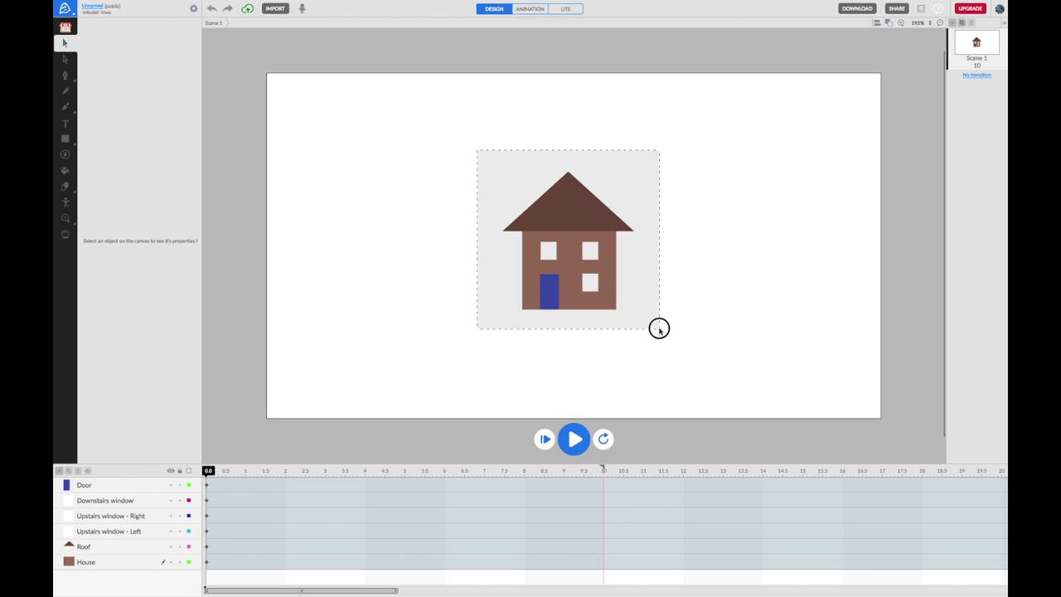
pyautogui.moveTo(659, 329); pyautogui.dragTo(660, 332)
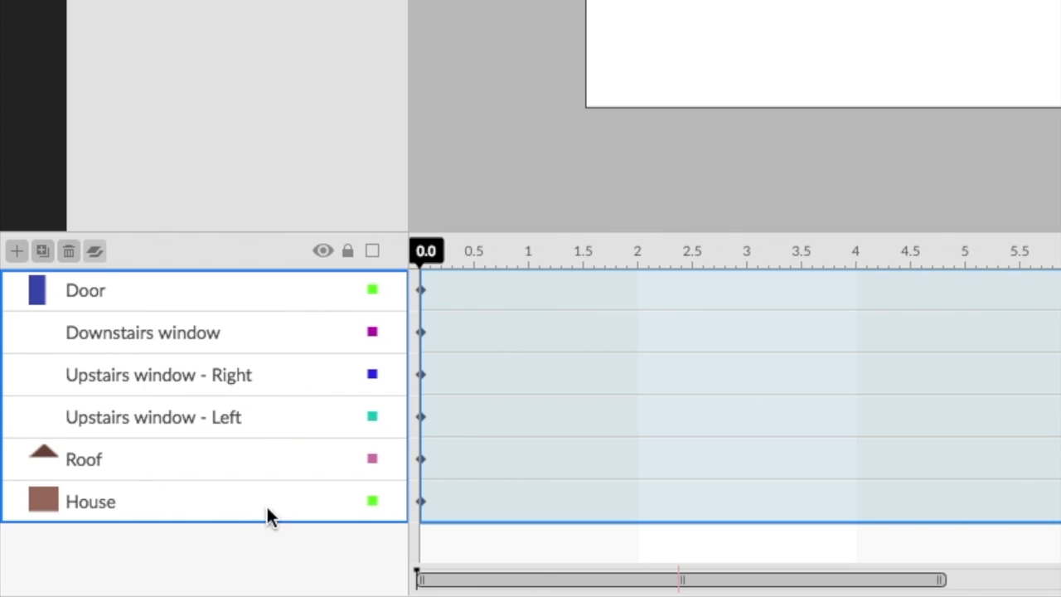
pyautogui.rightClick(303, 304)
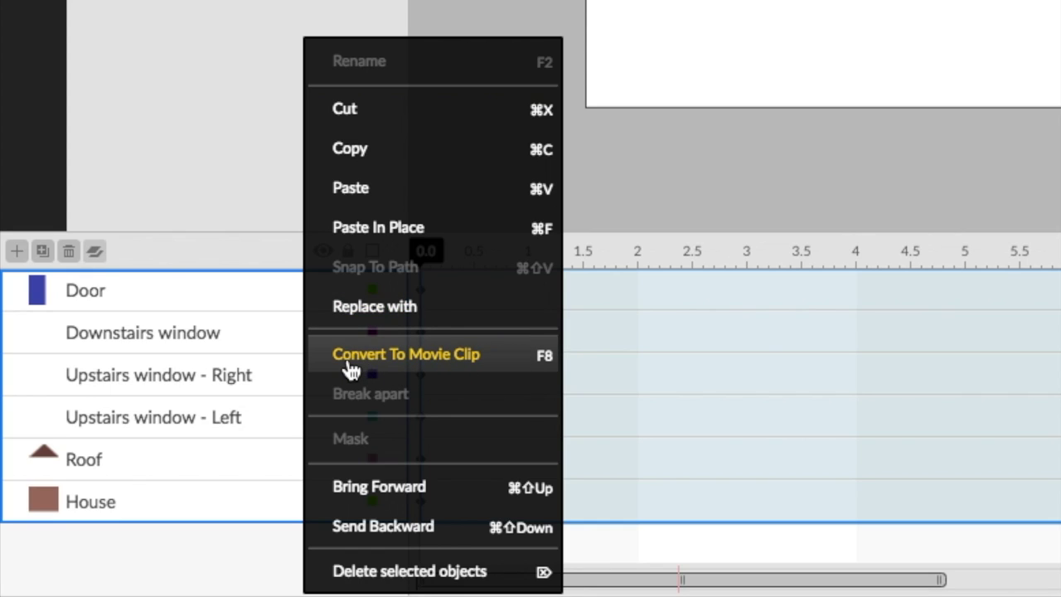
pyautogui.click(457, 365)
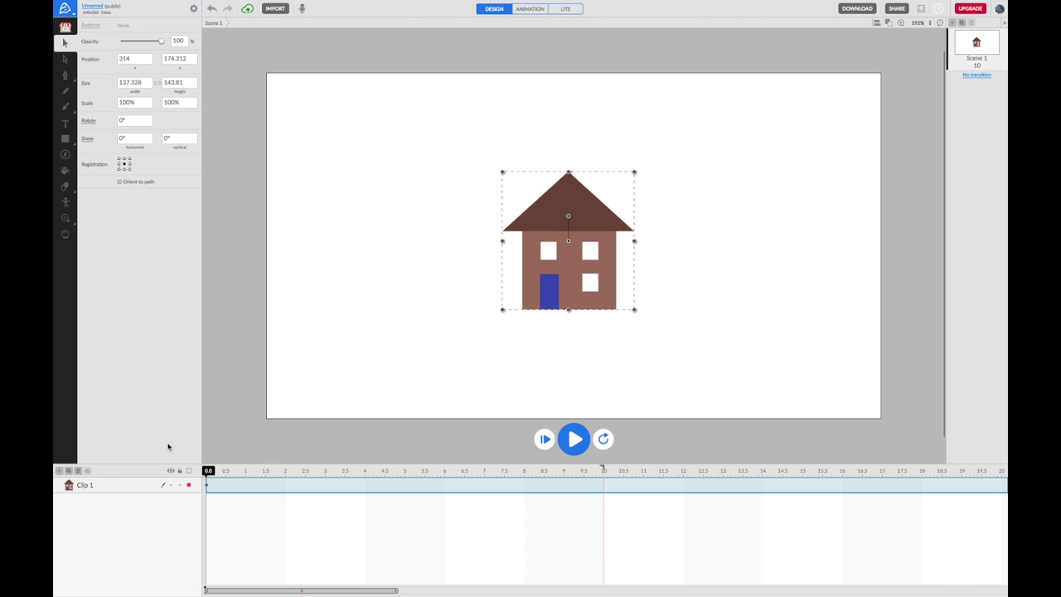
# - Rename the Clip 1 layer to House
pyautogui.doubleClick(83, 485)
pyautogui.write('House')
pyautogui.press('Return')
pyautogui.click(269, 380)
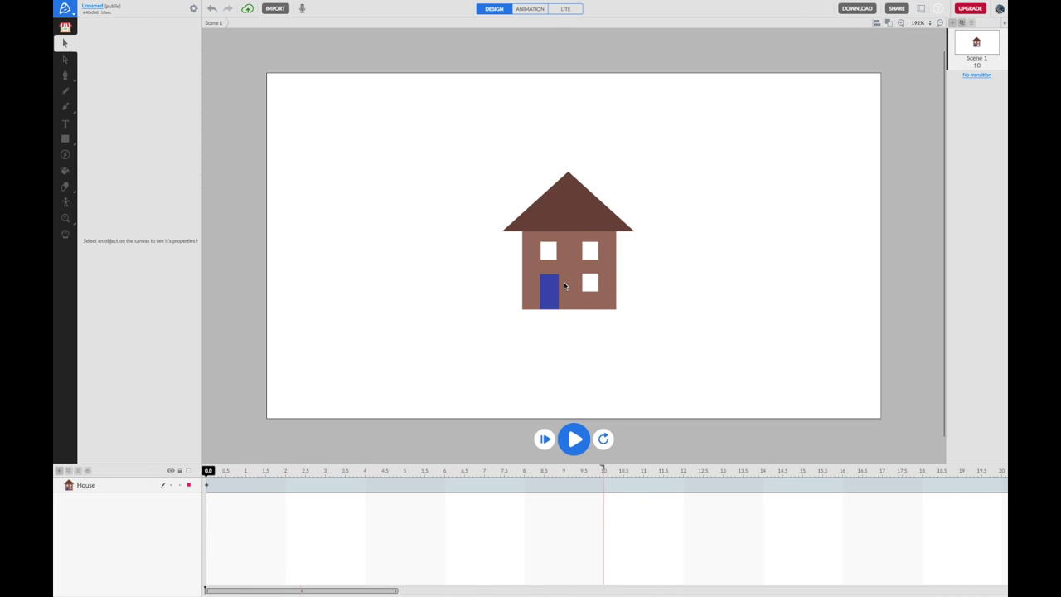
pyautogui.click(564, 286)
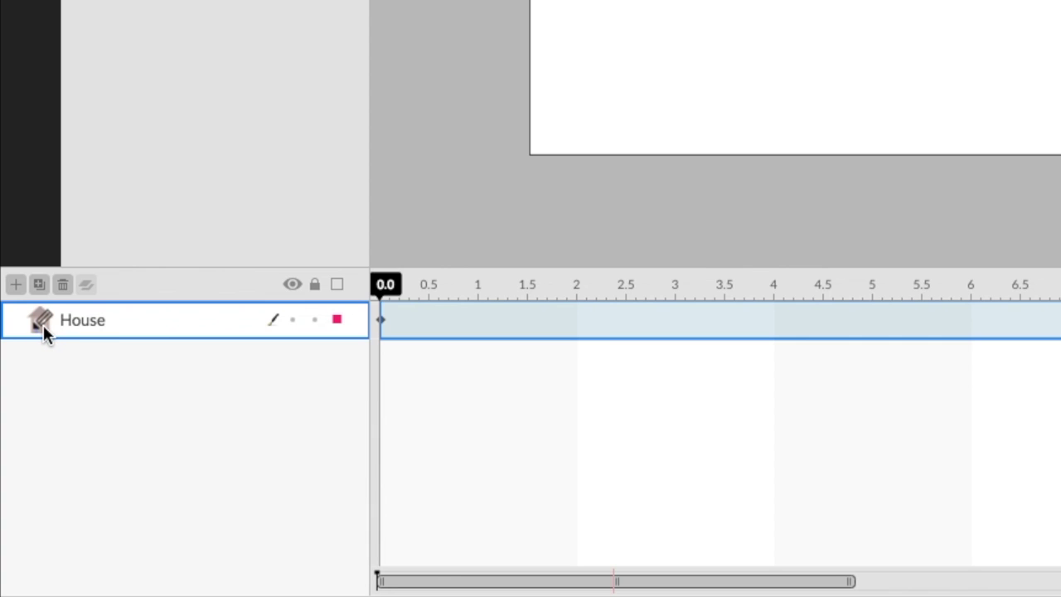
# - Open the House clip to inspect its parts, then go back to Scene 1
pyautogui.doubleClick(43, 320)
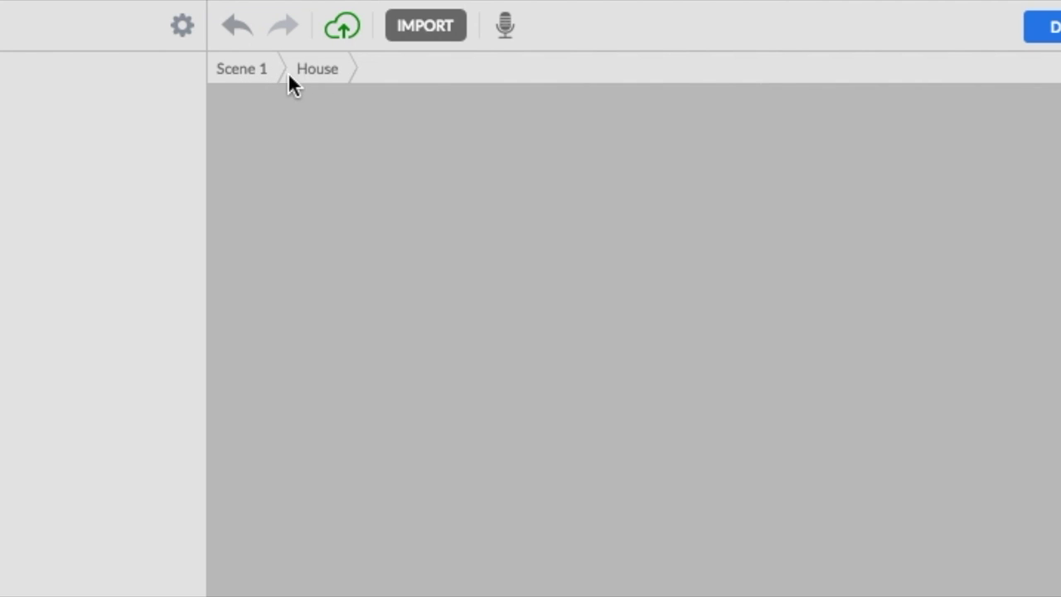
pyautogui.click(234, 73)
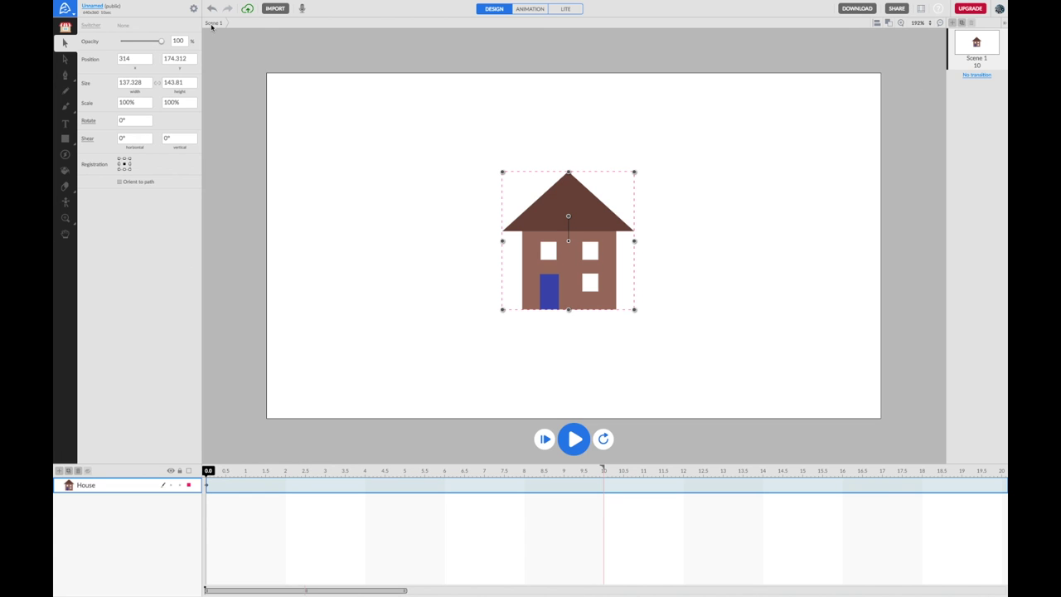
pyautogui.click(417, 208)
# - Drag the House clip to the stage's lower-left corner and switch to ANIMATION mode
pyautogui.click(610, 217)
pyautogui.moveTo(587, 219); pyautogui.dragTo(362, 317)
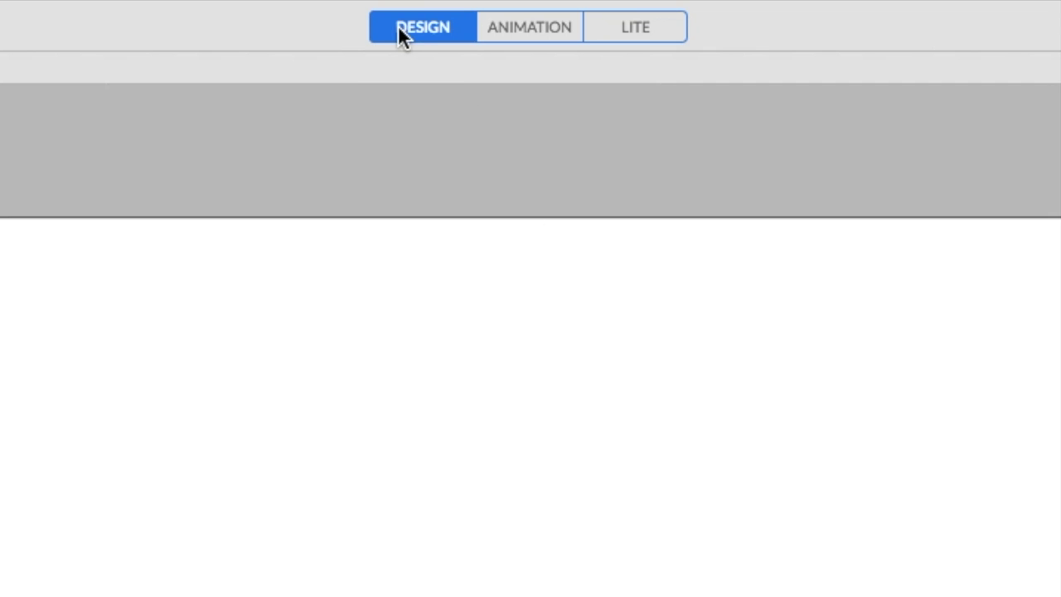
pyautogui.click(528, 35)
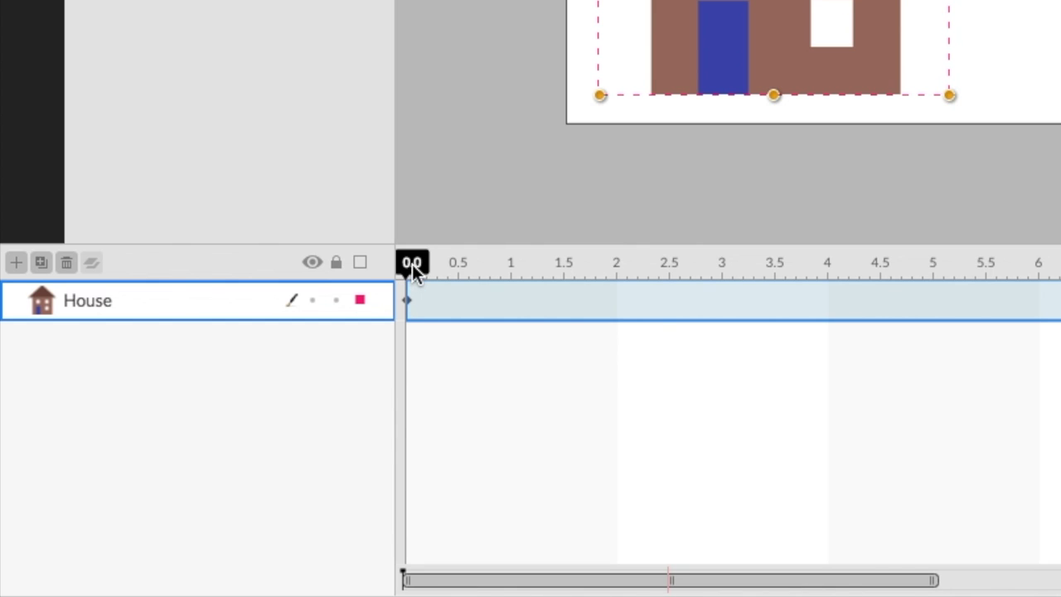
# - At 2 seconds, move the house to the upper right to create a second keyframe
pyautogui.moveTo(412, 264); pyautogui.dragTo(622, 294)
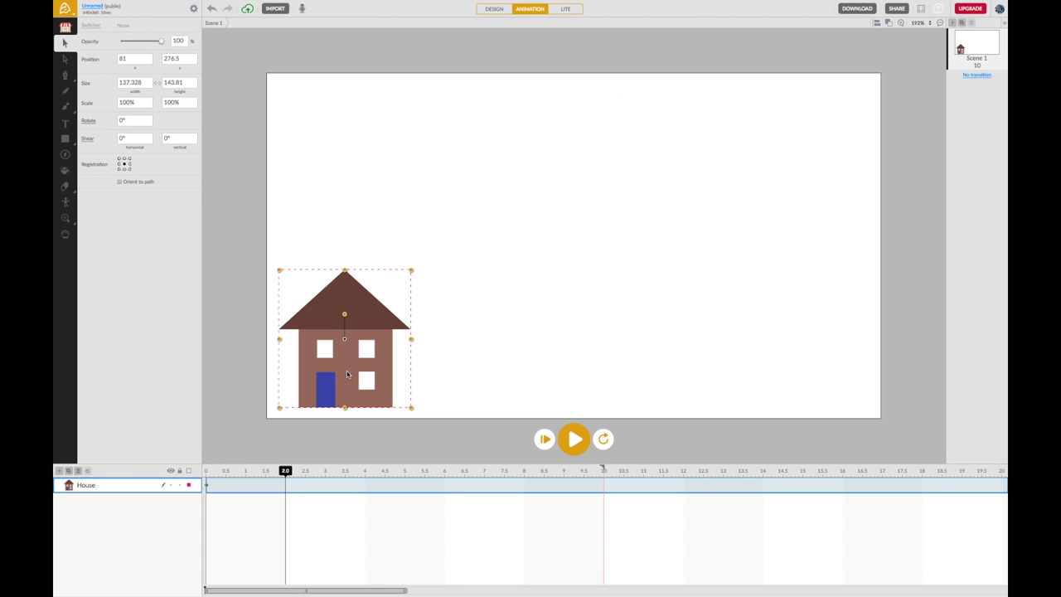
pyautogui.moveTo(348, 375); pyautogui.dragTo(730, 238)
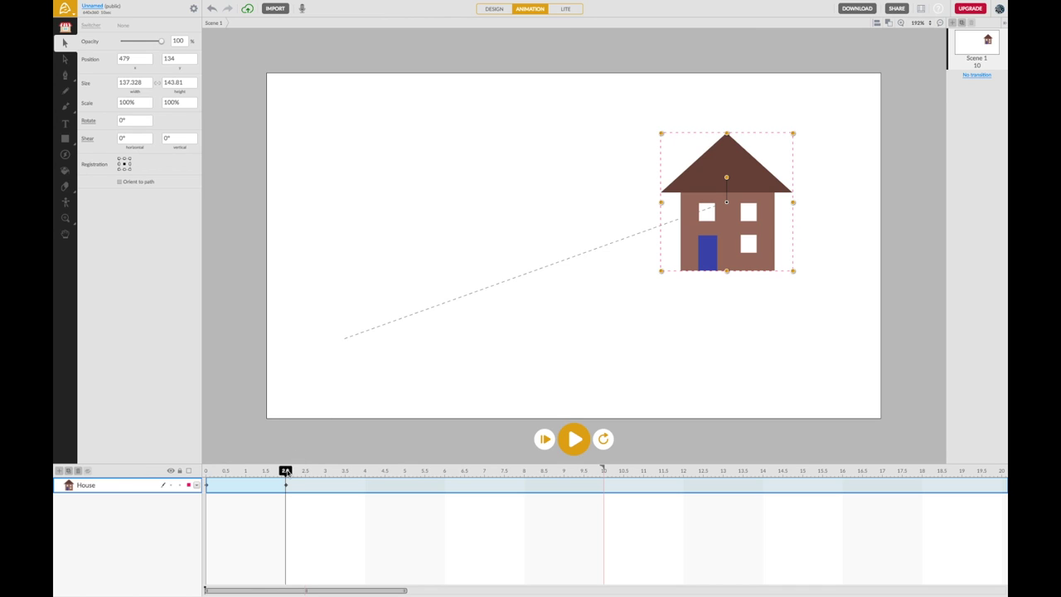
pyautogui.moveTo(286, 471); pyautogui.dragTo(199, 474)
# - Play the house motion as a preview and return the playhead to the start
pyautogui.click(574, 439)
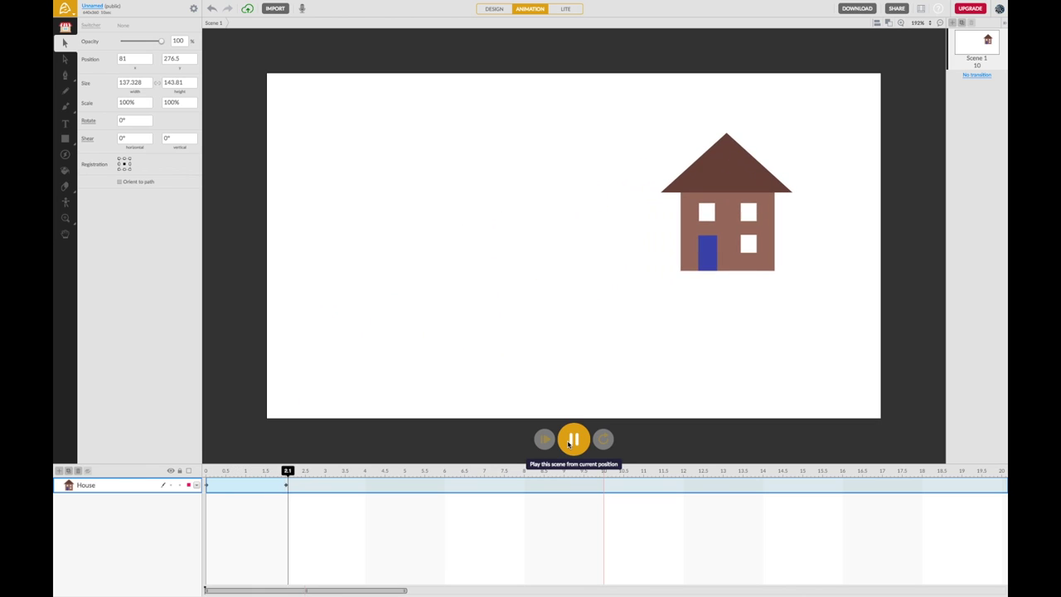
pyautogui.click(602, 440)
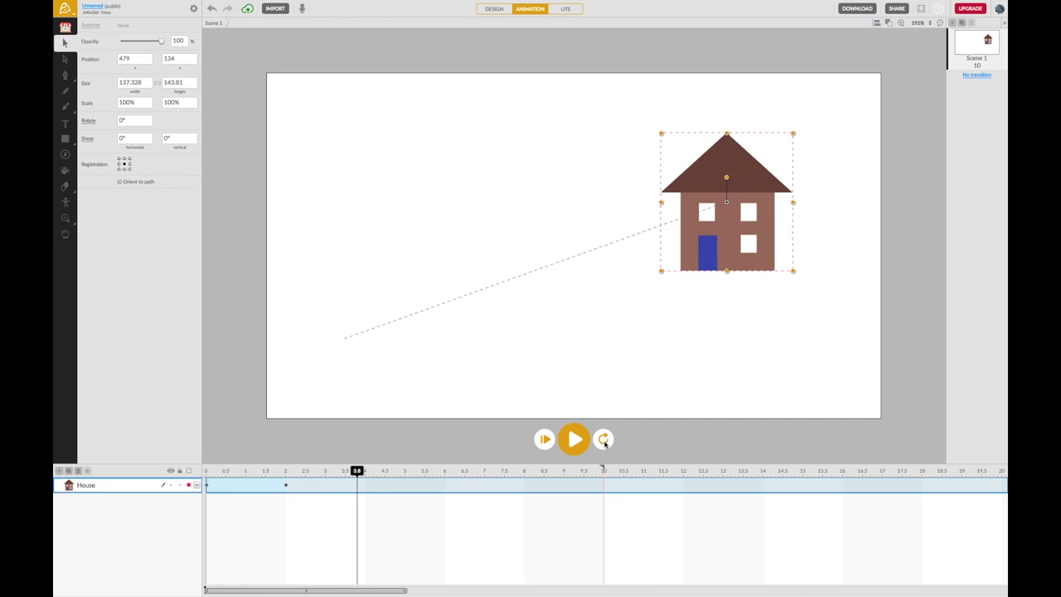
pyautogui.click(603, 440)
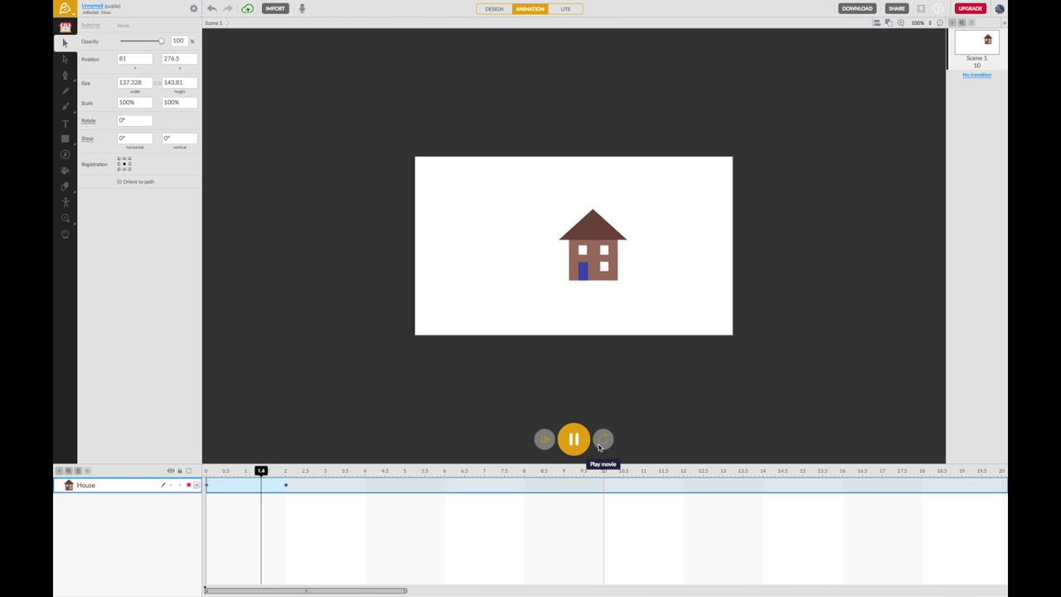
pyautogui.click(217, 471)
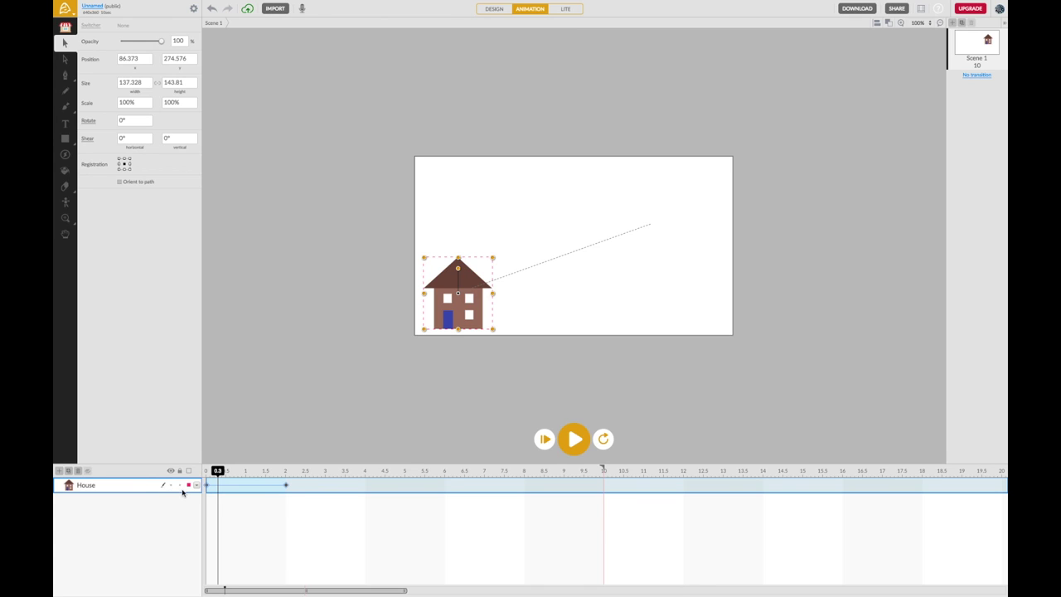
pyautogui.moveTo(216, 471)
pyautogui.mouseDown()
pyautogui.moveTo(206, 471)
pyautogui.moveTo(270, 472)
pyautogui.moveTo(223, 475)
pyautogui.mouseUp()
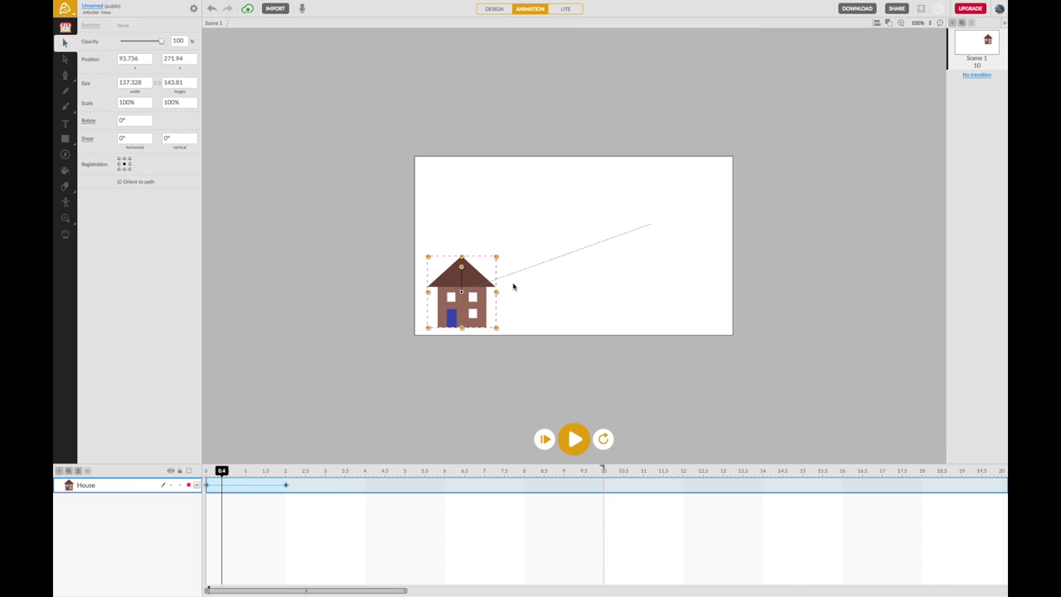
pyautogui.scroll(5, 513, 287)
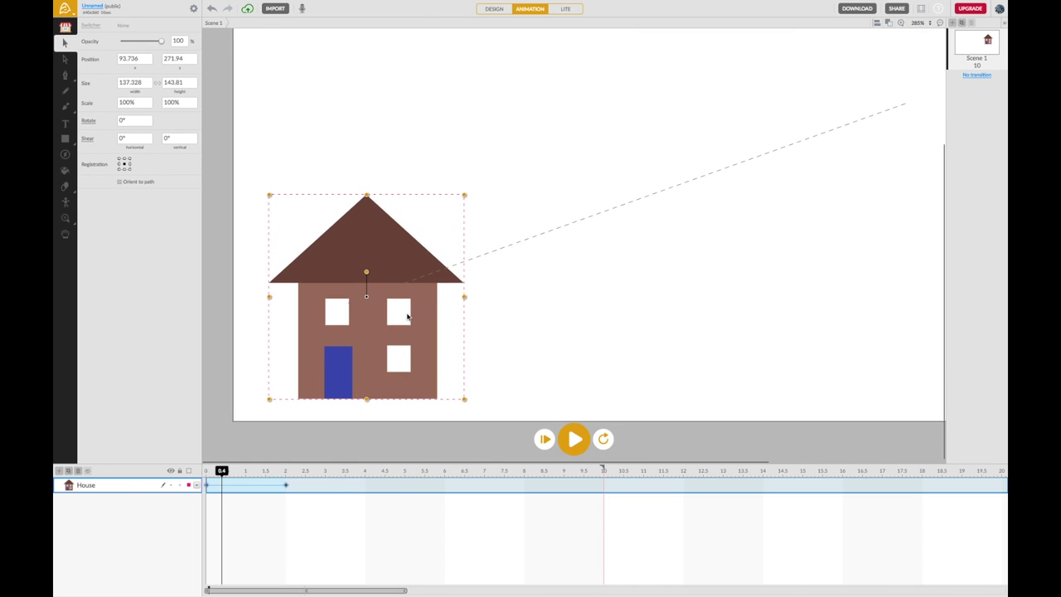
pyautogui.scroll(1, 363, 323)
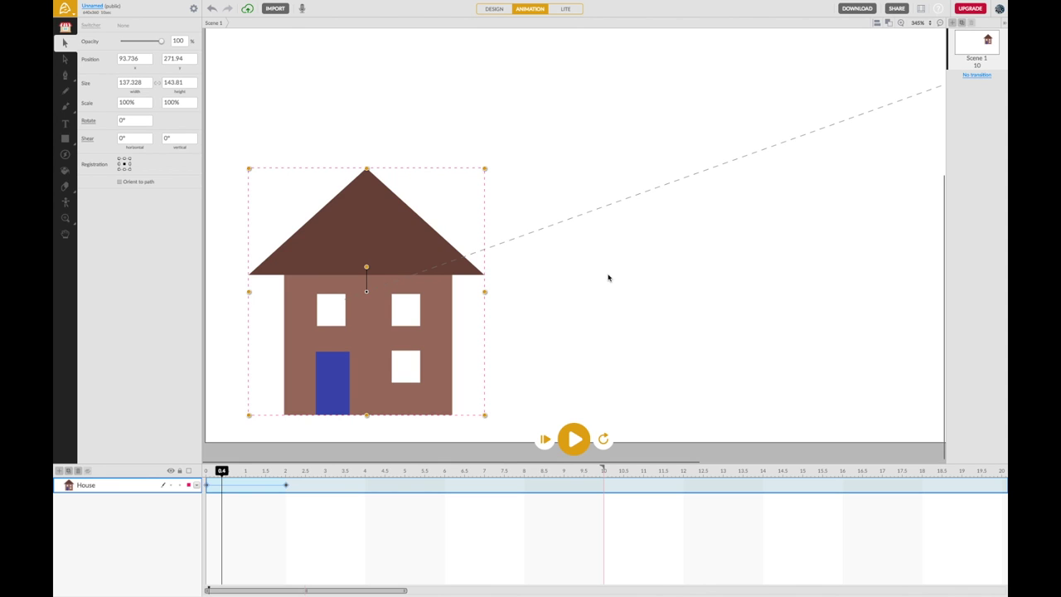
pyautogui.scroll(2, 578, 288)
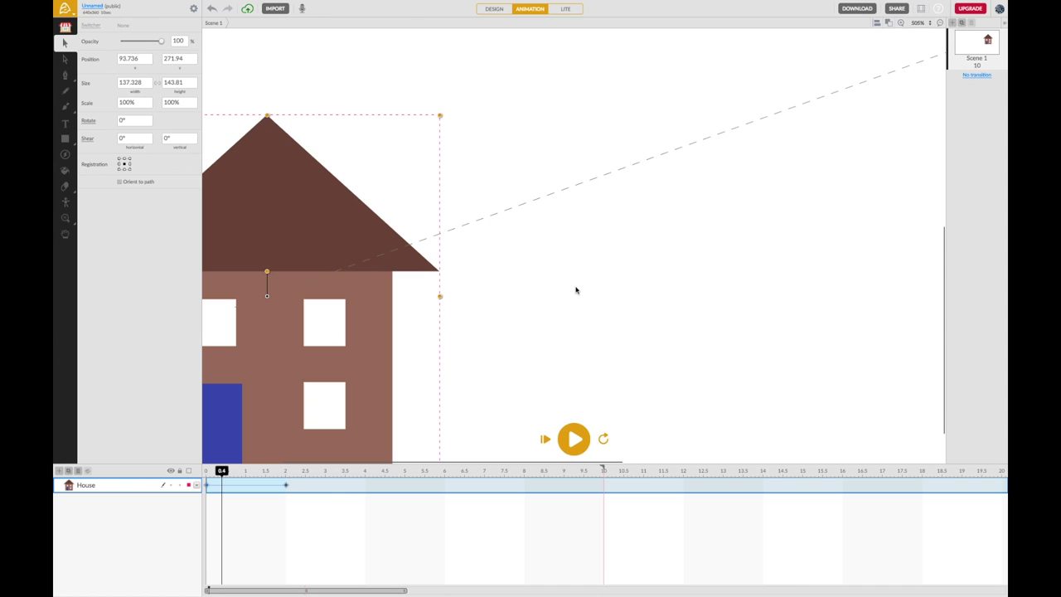
pyautogui.scroll(-5, 576, 290)
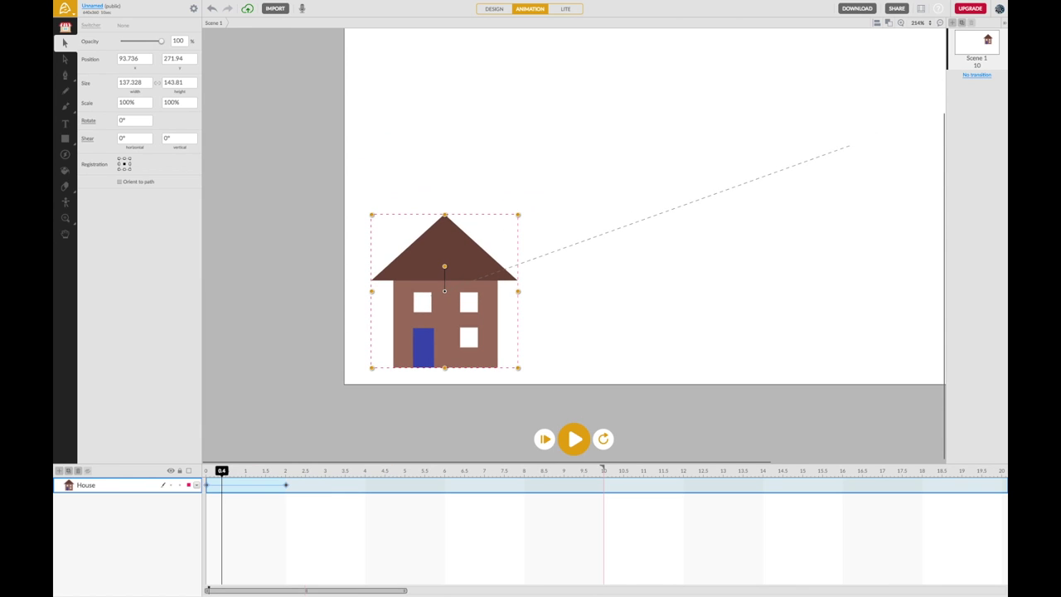
pyautogui.scroll(-4, 585, 282)
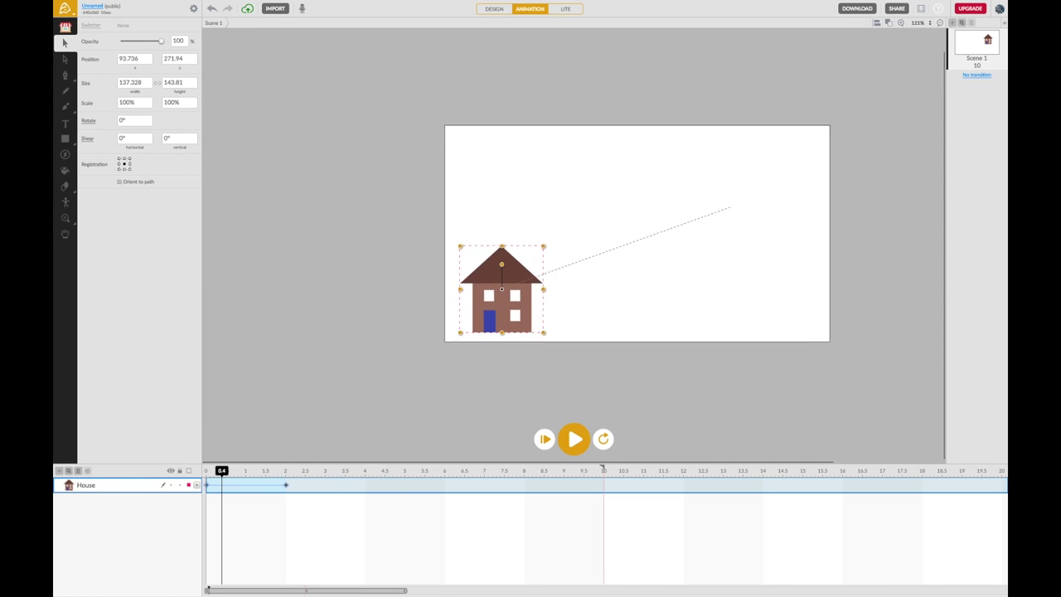
pyautogui.scroll(4, 584, 281)
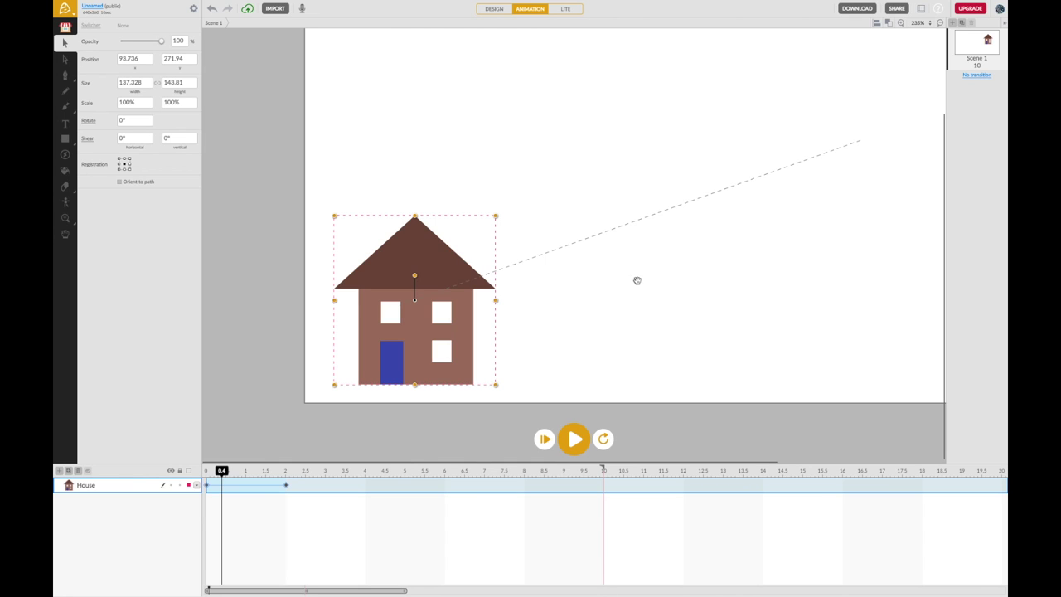
pyautogui.moveTo(655, 274); pyautogui.dragTo(557, 327)
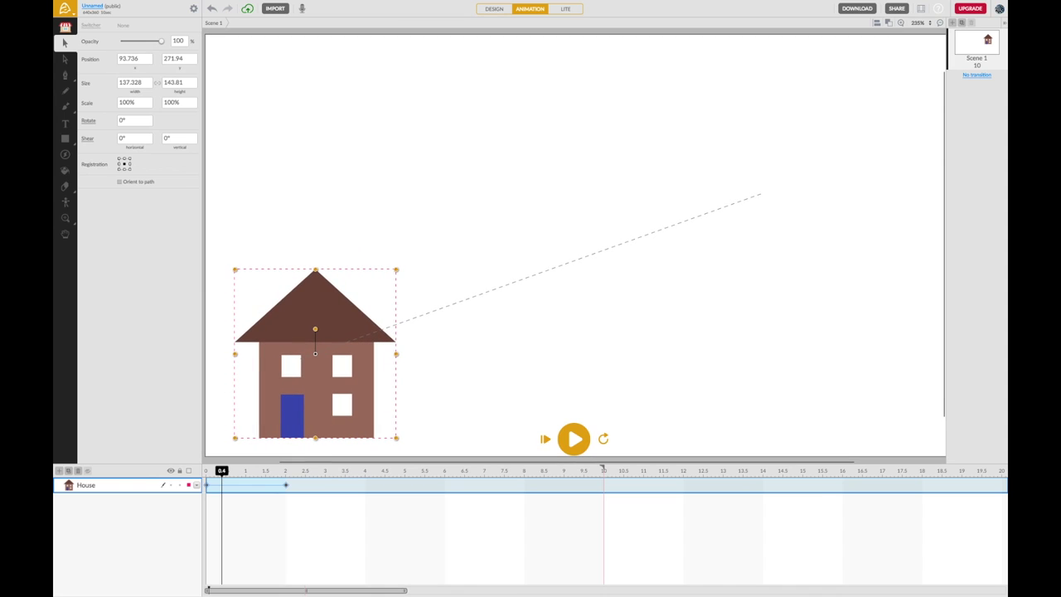
pyautogui.scroll(-2, 555, 330)
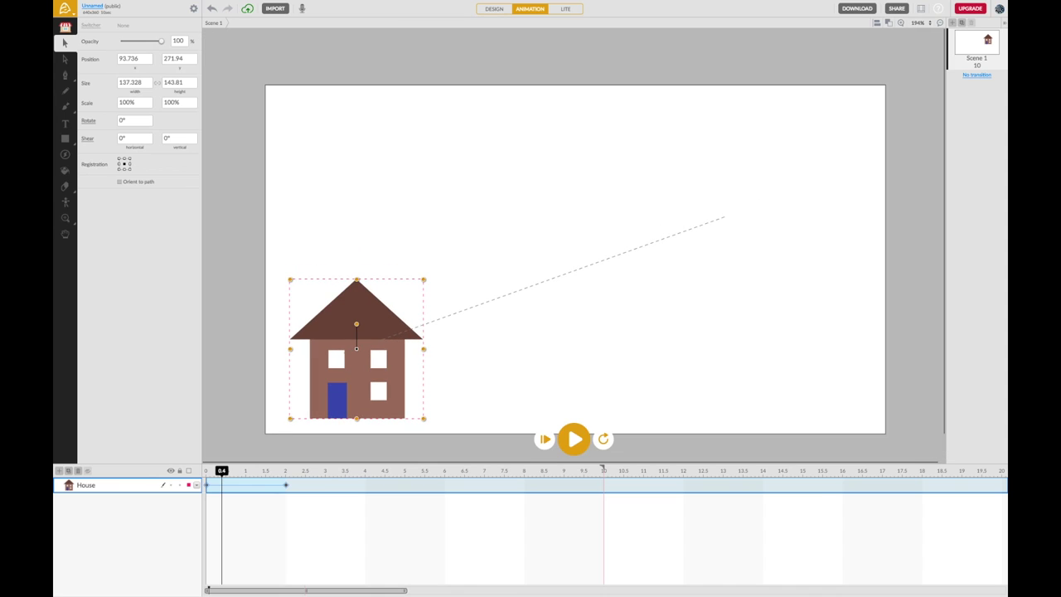
pyautogui.scroll(1, 441, 351)
pyautogui.scroll(-2, 440, 351)
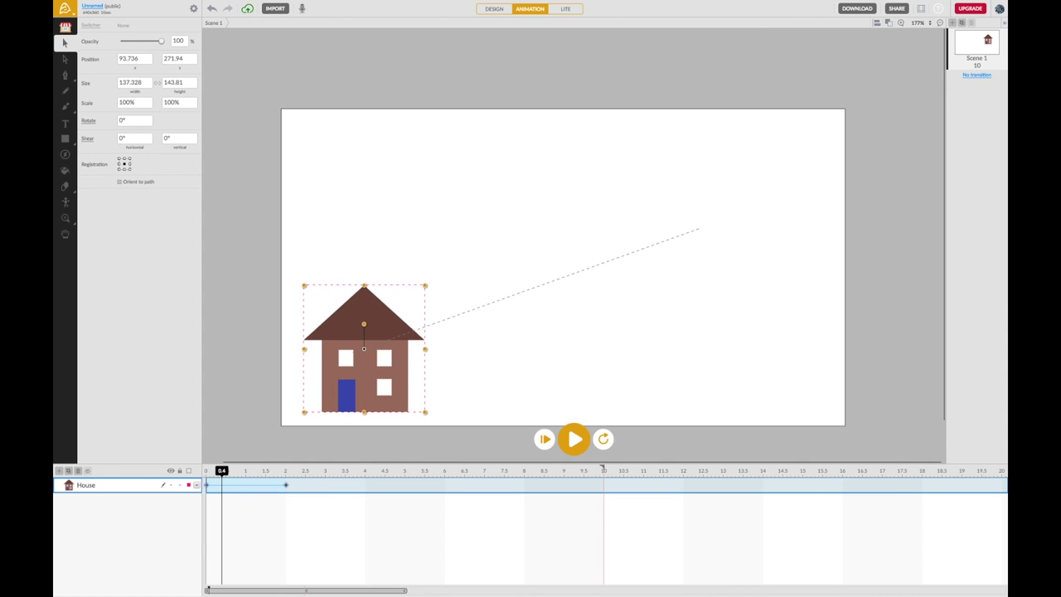
pyautogui.scroll(-2, 515, 341)
pyautogui.scroll(1, 500, 331)
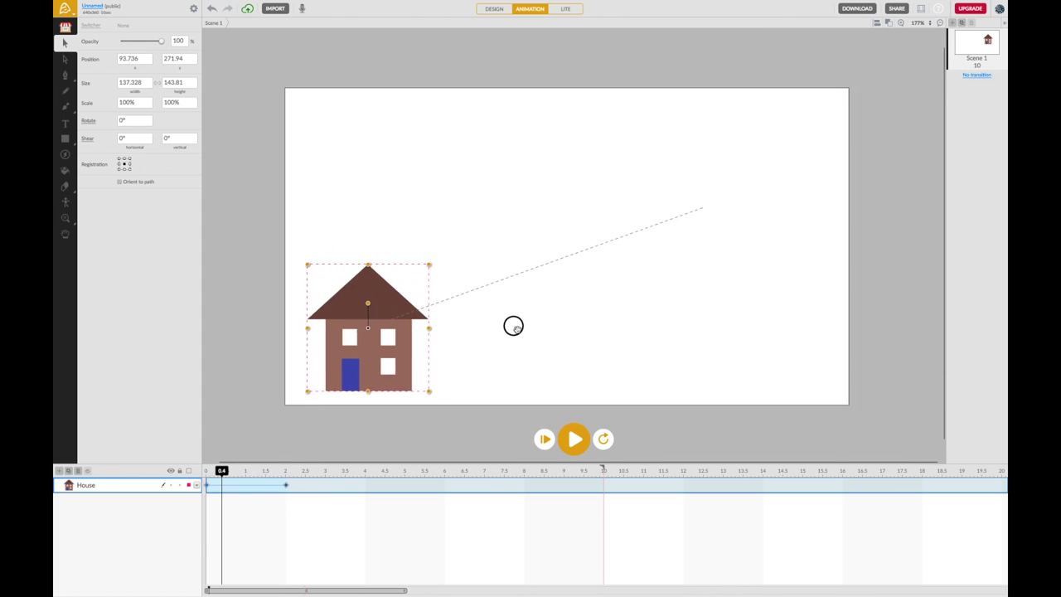
pyautogui.hscroll(-1, 513, 326)
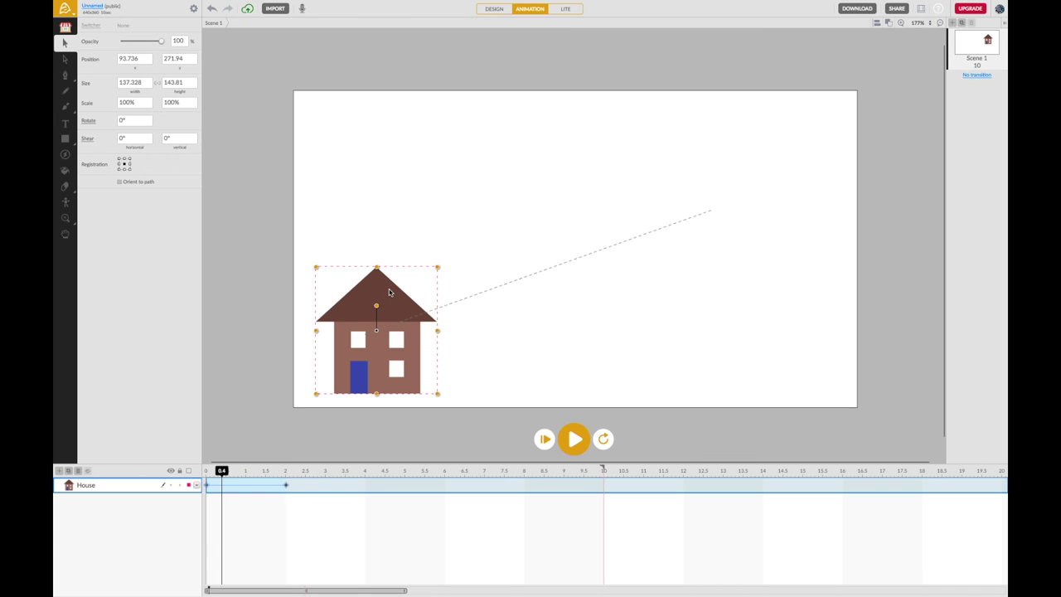
# - Delete the animated house in DESIGN mode and draw a brown ellipse, about 26×30, near centre
pyautogui.click(495, 9)
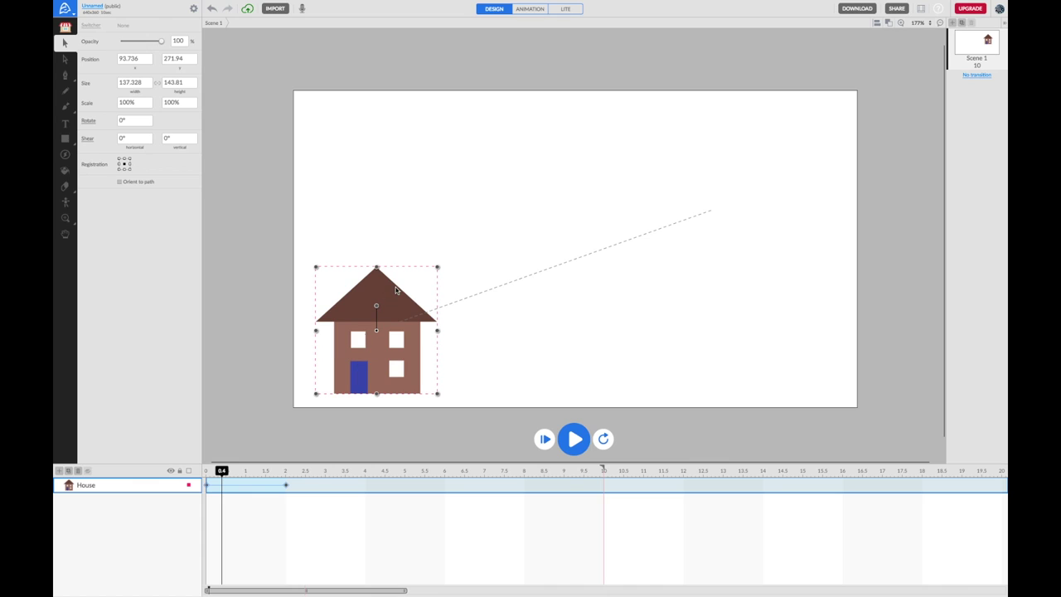
pyautogui.press('Delete')
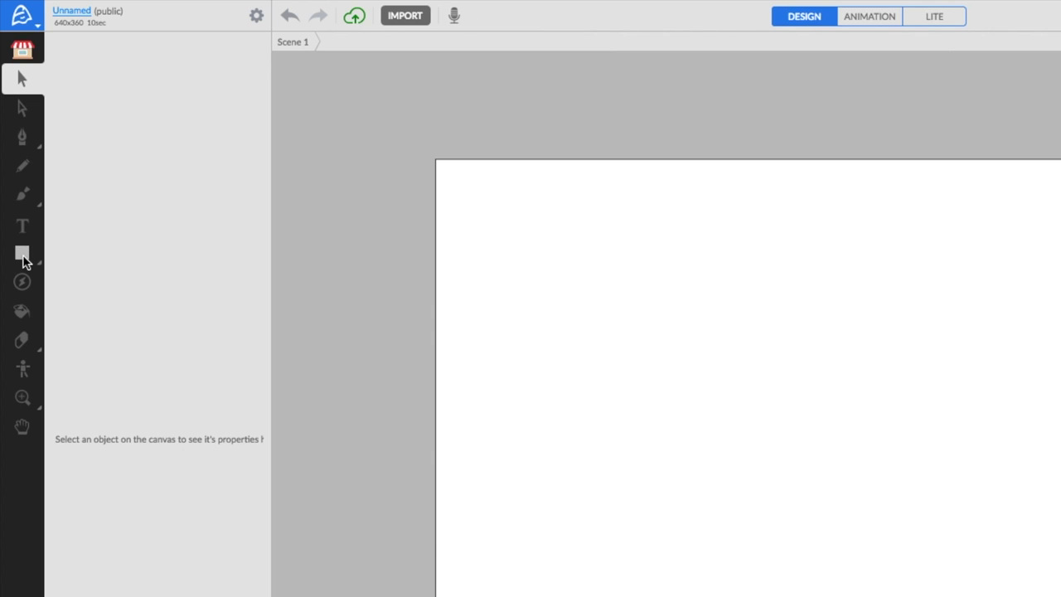
pyautogui.click(65, 139)
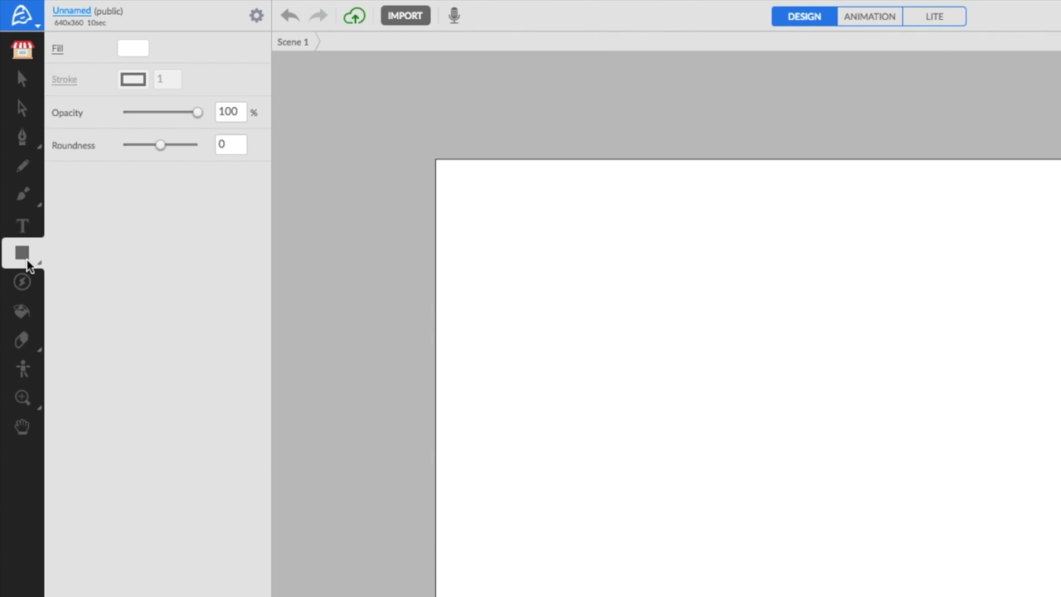
pyautogui.moveTo(23, 255); pyautogui.dragTo(56, 261)
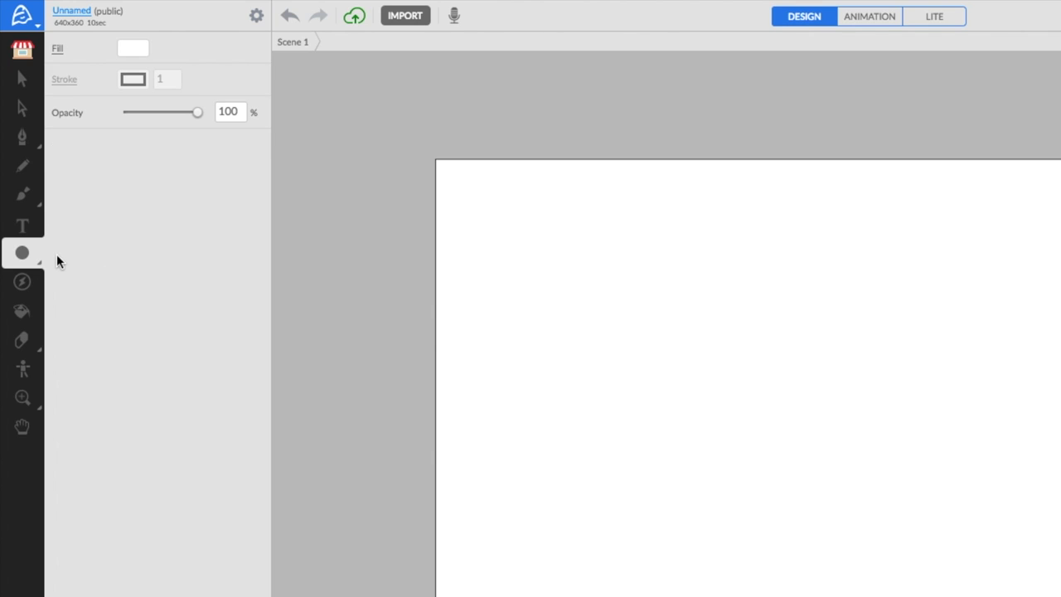
pyautogui.click(133, 52)
pyautogui.click(190, 404)
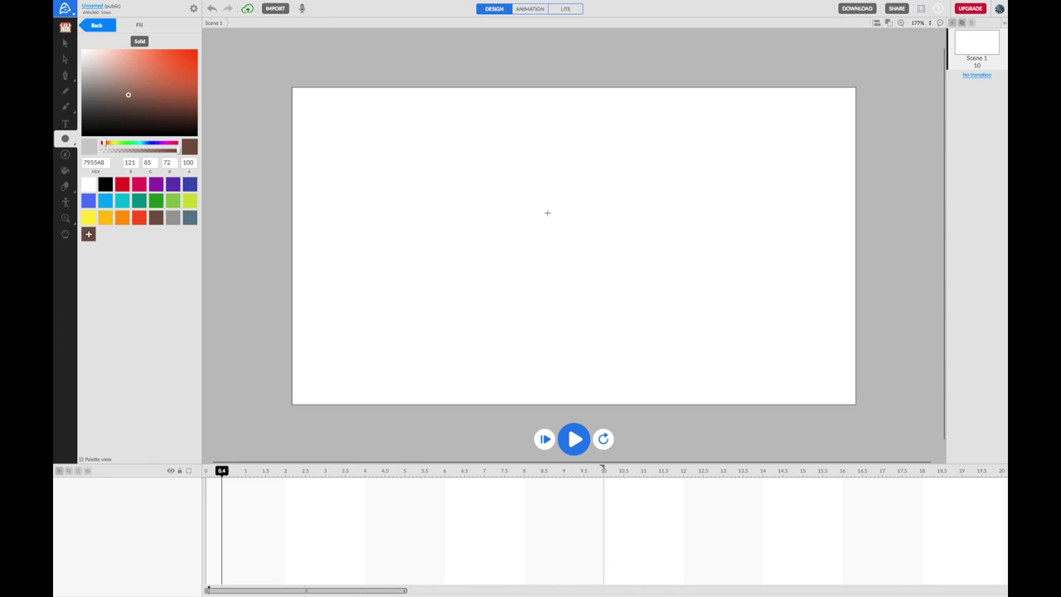
pyautogui.moveTo(900, 388); pyautogui.dragTo(917, 407)
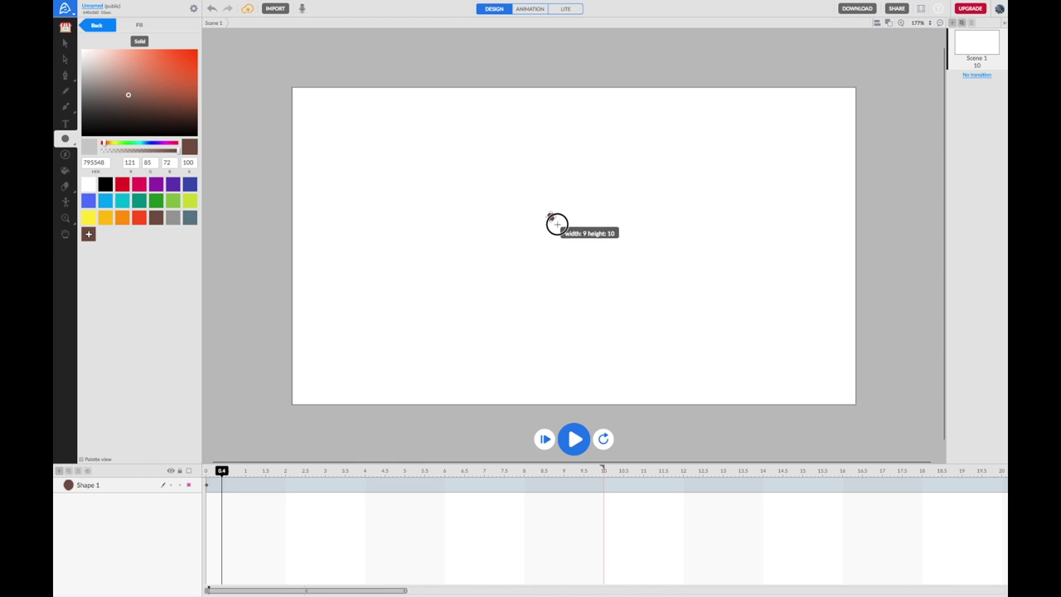
pyautogui.moveTo(557, 224); pyautogui.dragTo(571, 238)
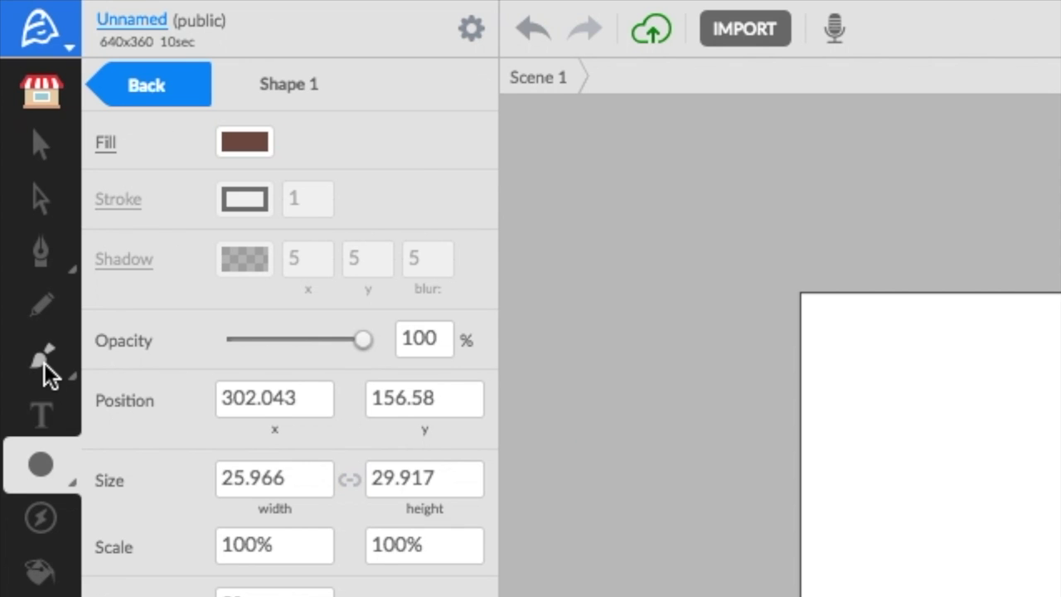
# - Paint a thick dark green (259B24) brush stroke curving down from the oval as Brush 1
pyautogui.click(67, 108)
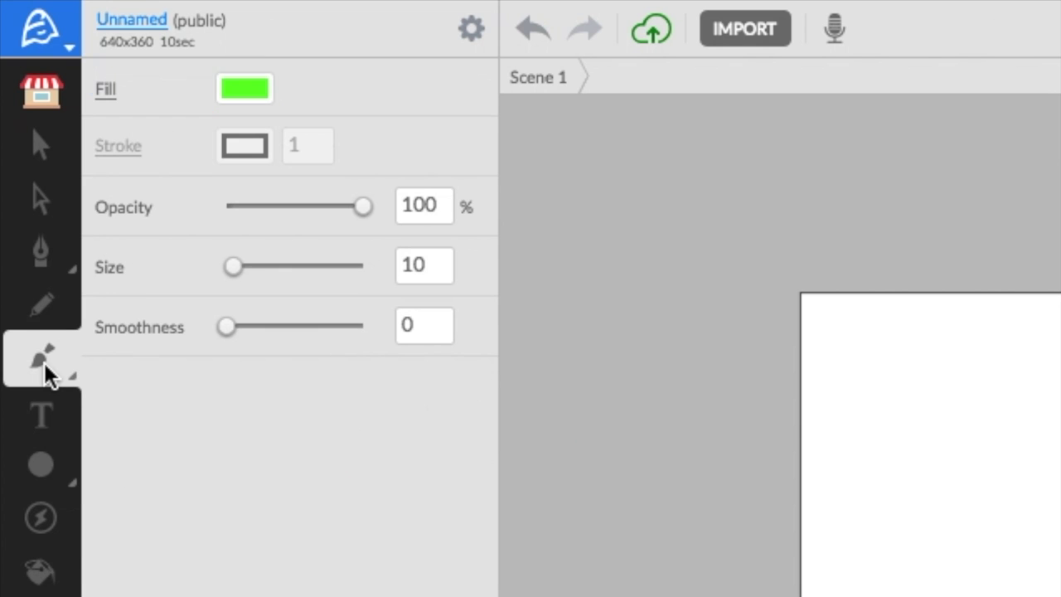
pyautogui.click(246, 87)
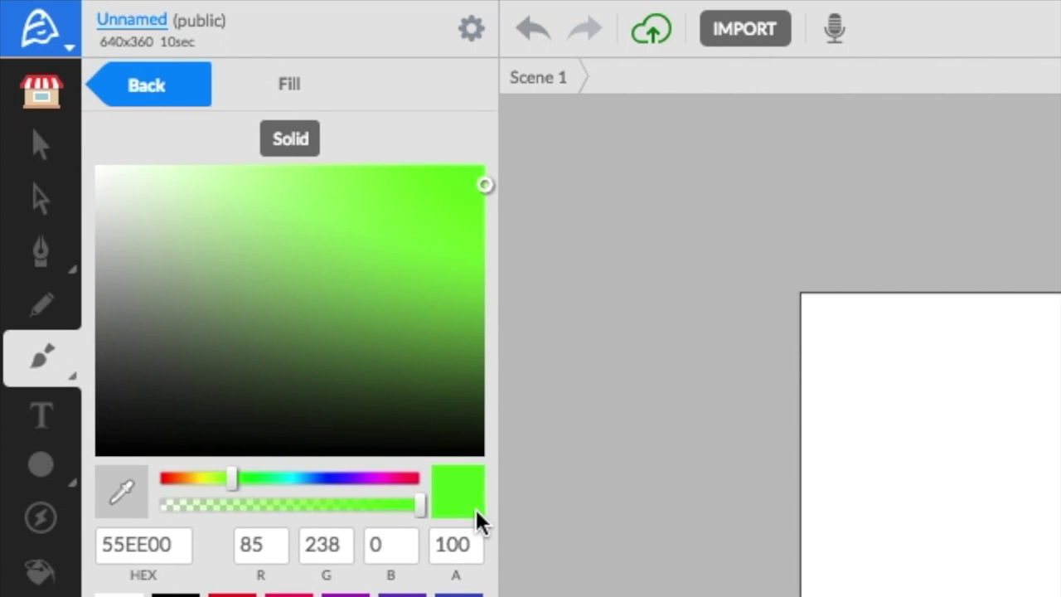
pyautogui.click(393, 279)
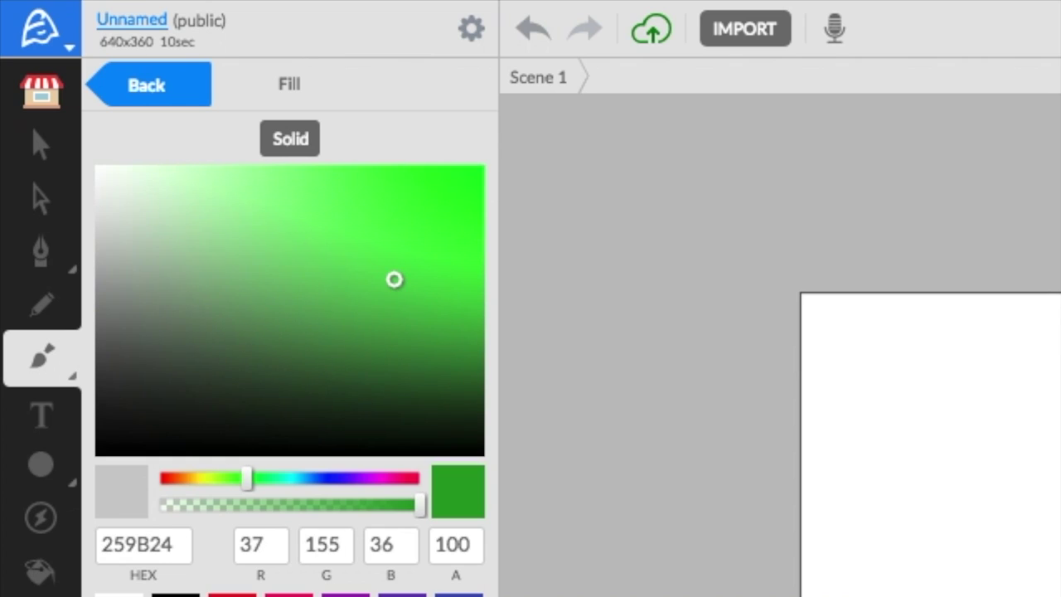
pyautogui.click(180, 94)
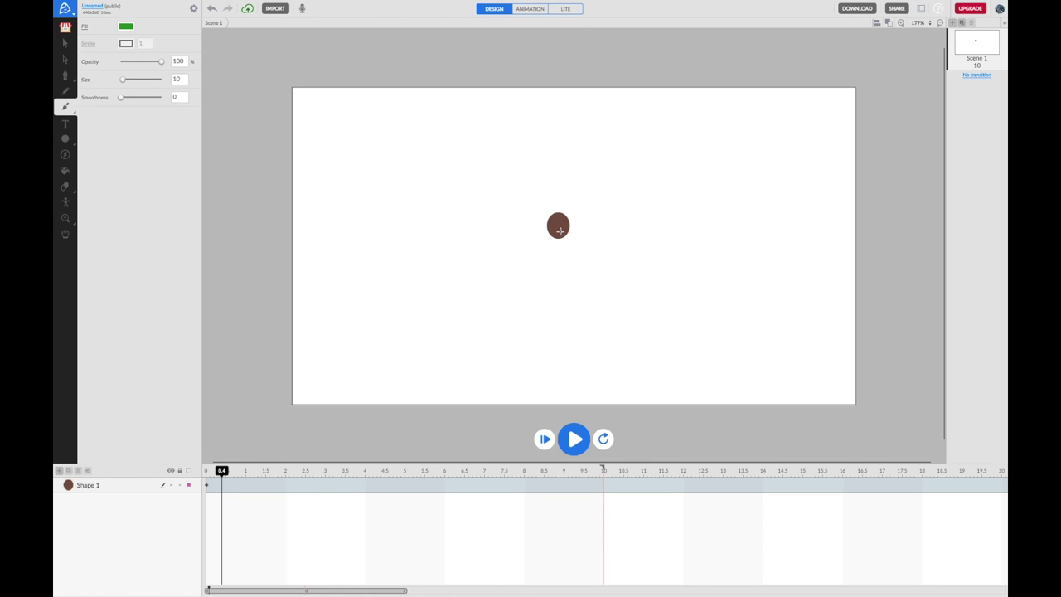
pyautogui.moveTo(560, 231)
pyautogui.mouseDown()
pyautogui.moveTo(578, 254)
pyautogui.moveTo(578, 292)
pyautogui.mouseUp()
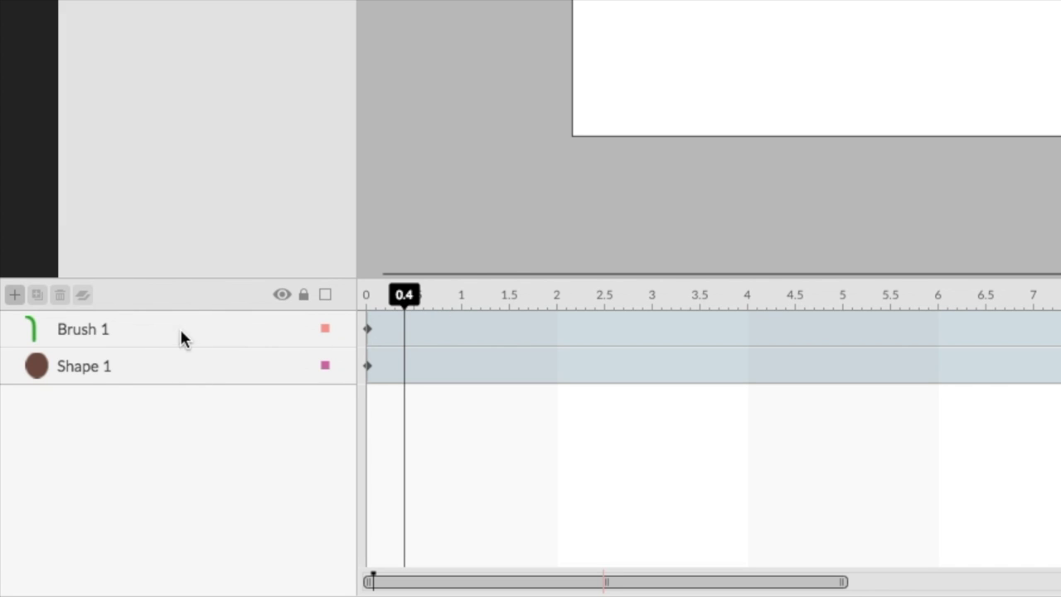
pyautogui.click(125, 330)
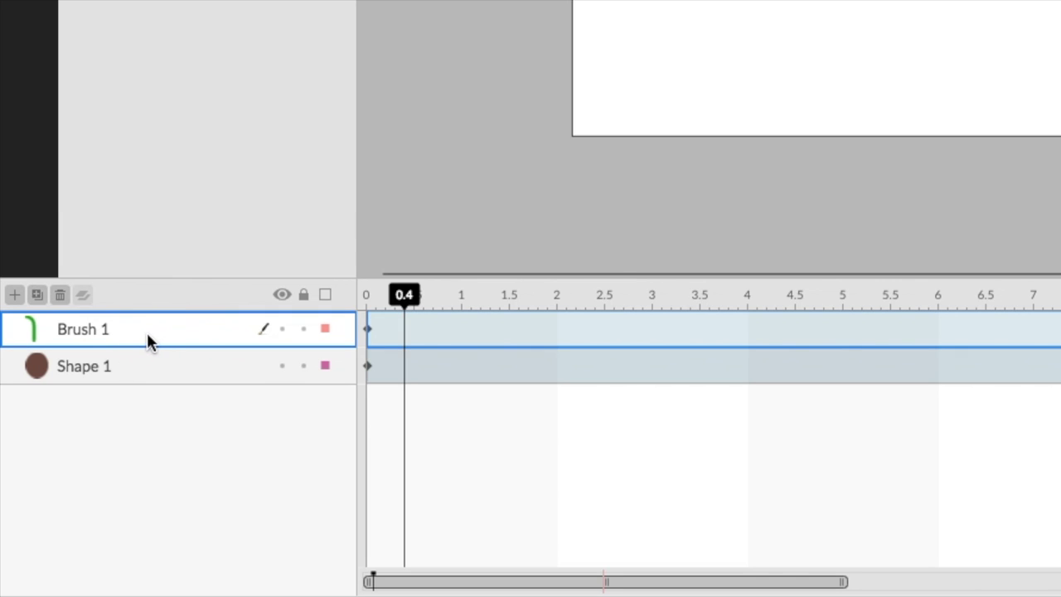
# - Move Brush 1 below Shape 1, rename them Stem and Centre, and select both layers
pyautogui.moveTo(141, 330); pyautogui.dragTo(139, 383)
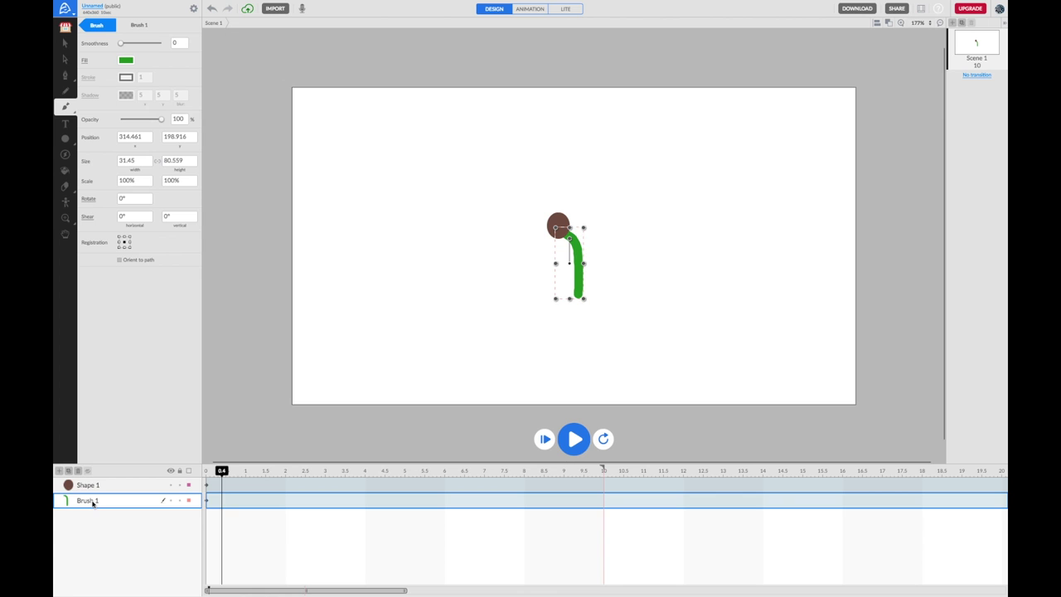
pyautogui.doubleClick(95, 371)
pyautogui.write('Stem')
pyautogui.doubleClick(99, 486)
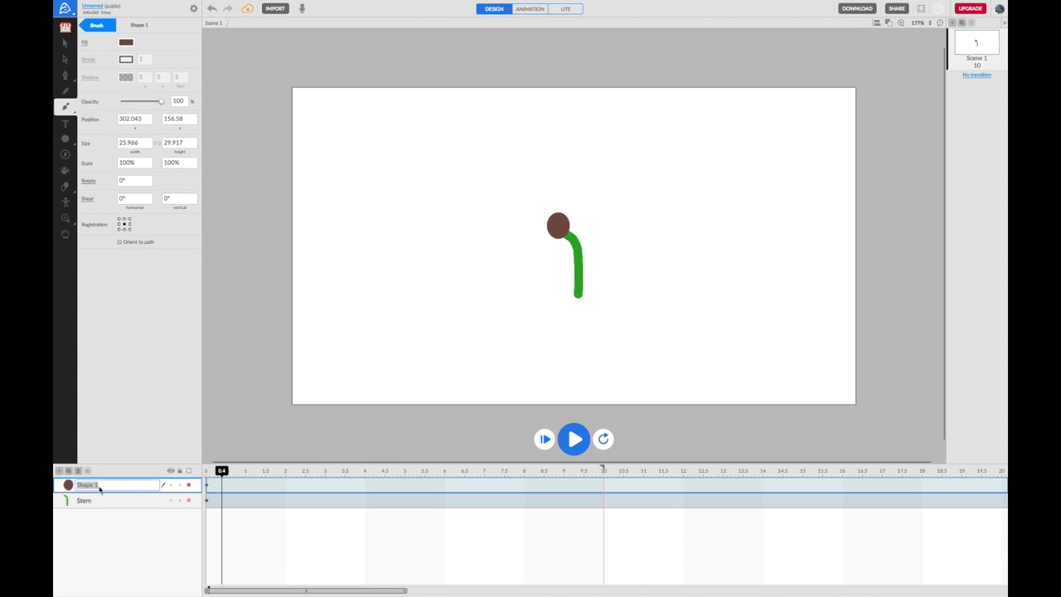
pyautogui.write('Centre')
pyautogui.press('Return')
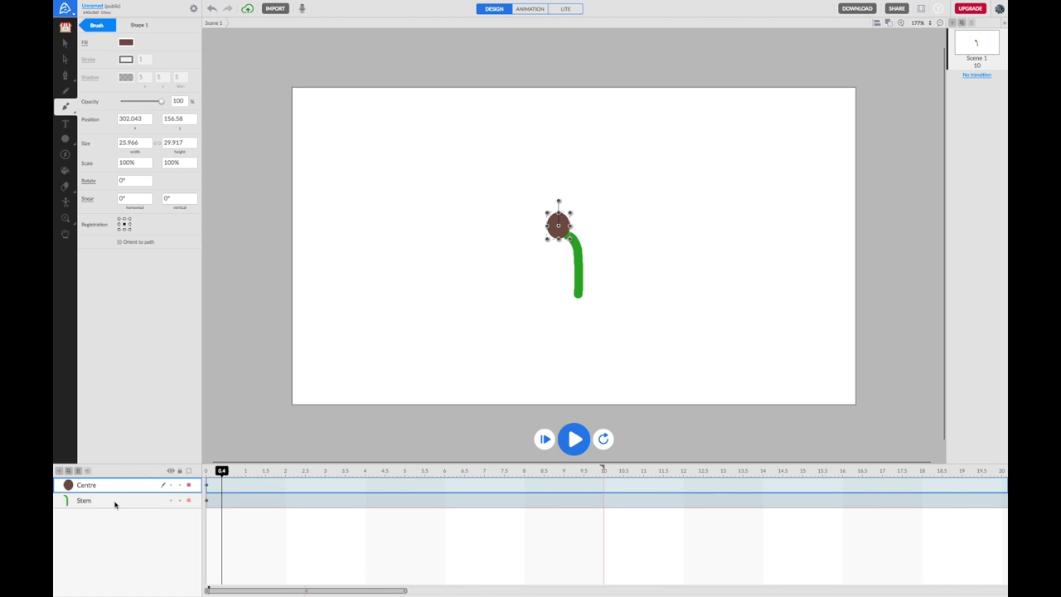
pyautogui.keyDown('shift'); pyautogui.click(114, 501); pyautogui.keyUp('shift')
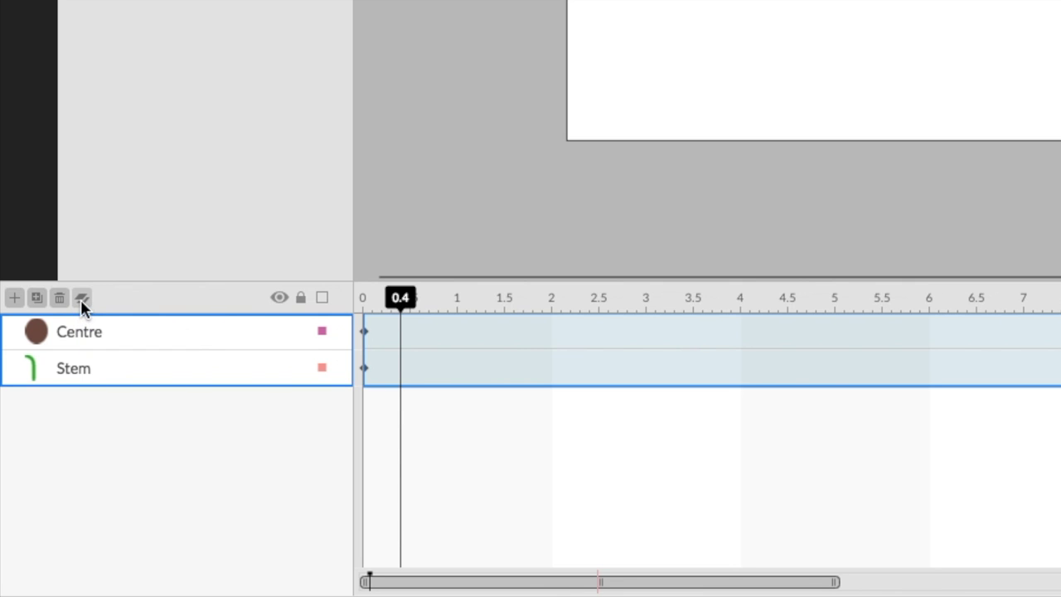
# - Use the Merge layers button to join Centre and Stem into Layer 1
pyautogui.click(82, 298)
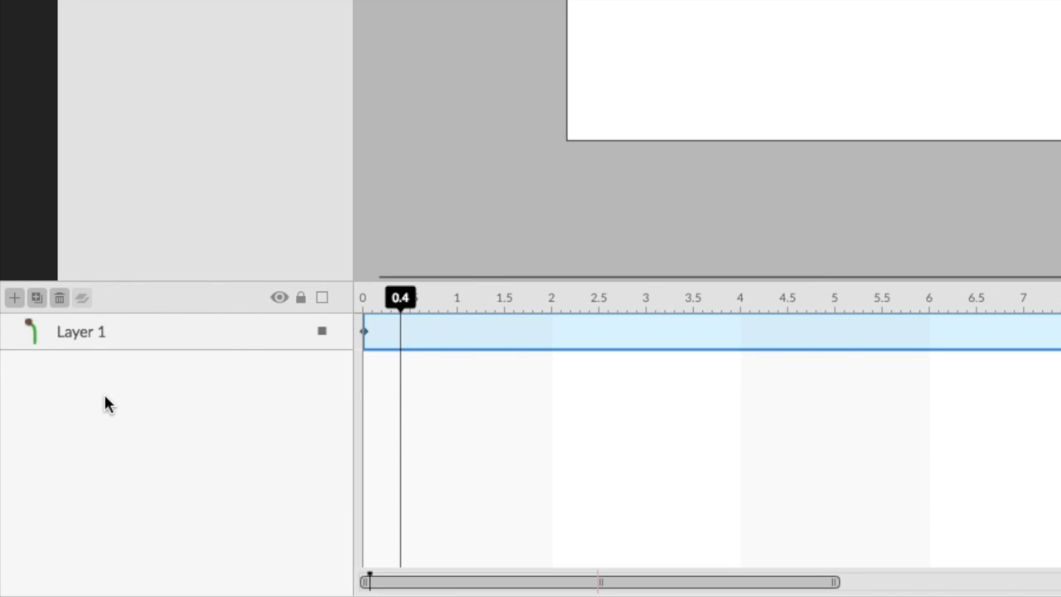